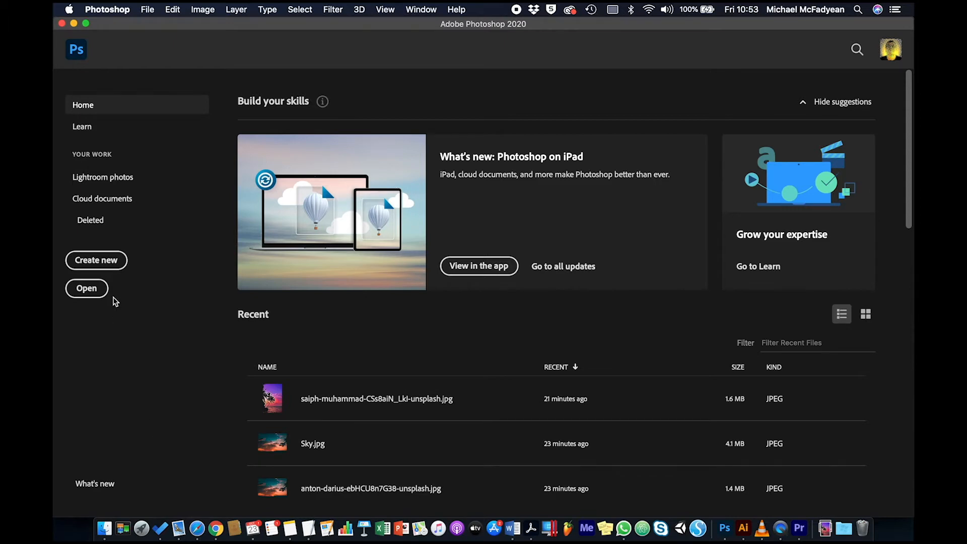
Create a new A4 print document in landscape orientation at 300 ppi, named Layer Practise.
click(108, 262)
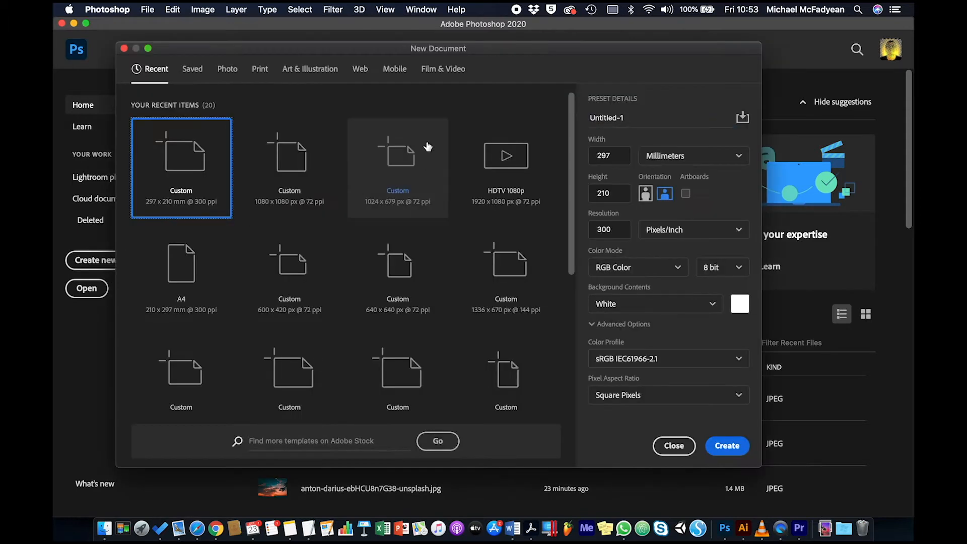
click(263, 70)
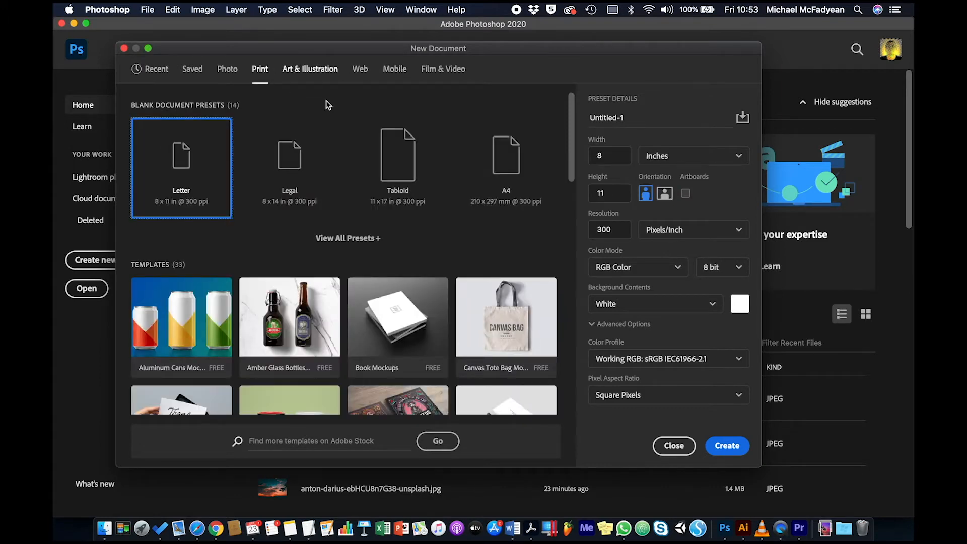
click(505, 169)
click(665, 194)
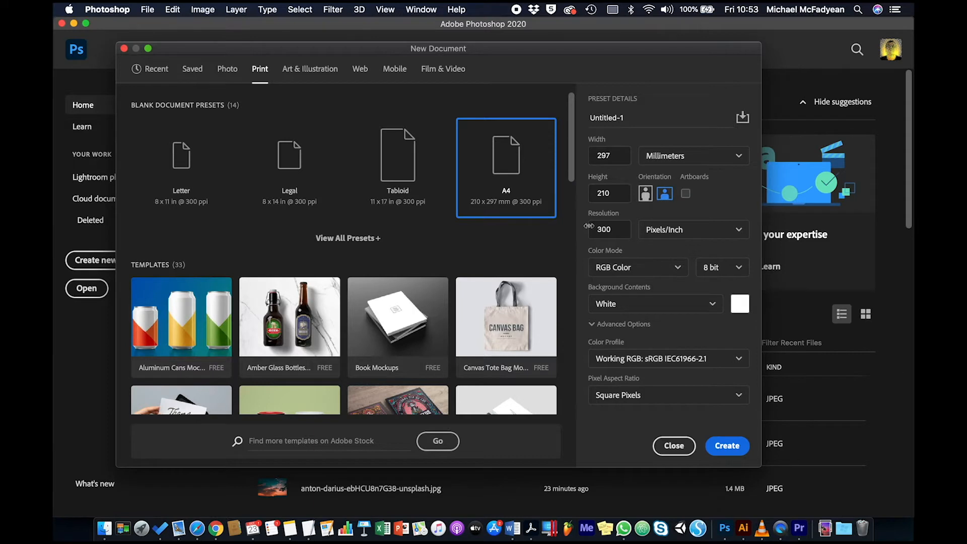
drag(629, 118, 565, 121)
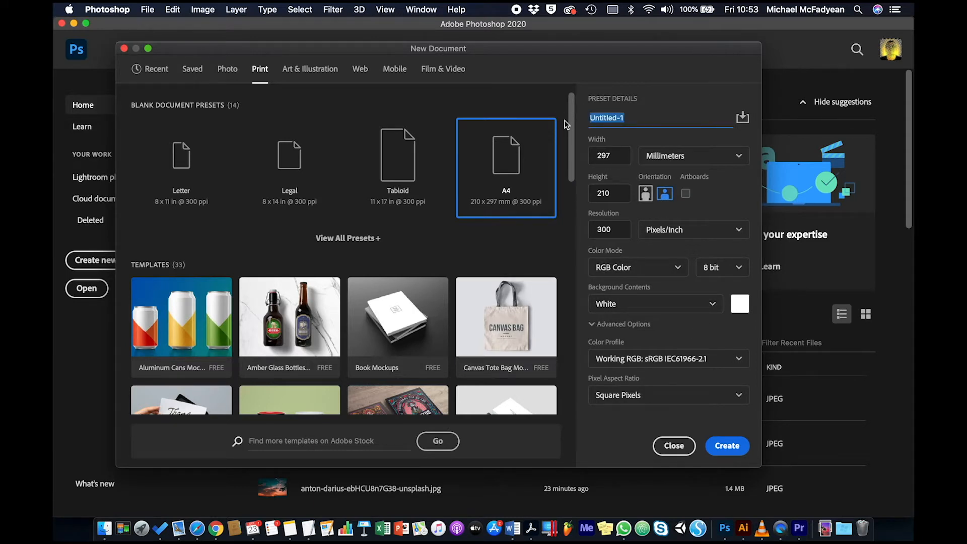
text(Layer Practise)
click(725, 447)
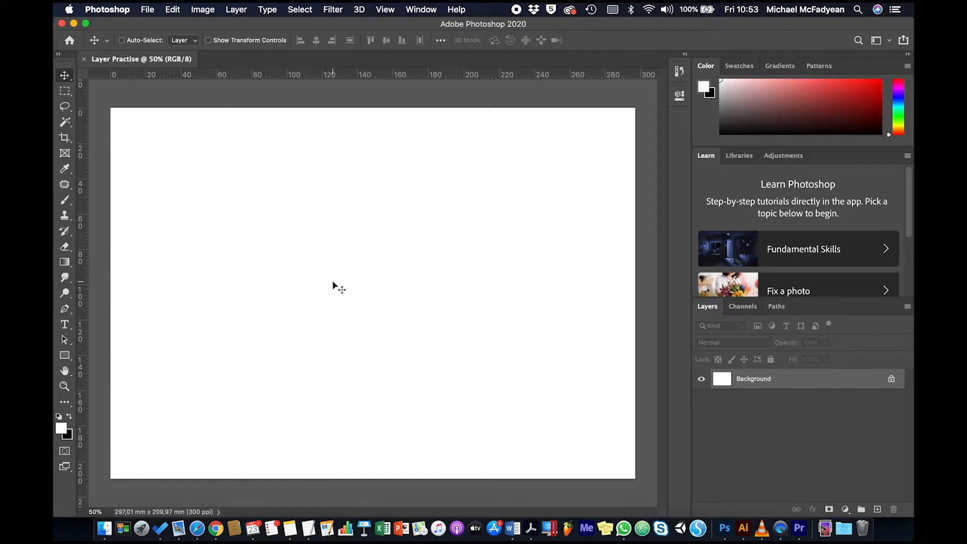
Place Sky.jpg from the Activity_1-3-1_Files folder in Desktop > DEVELOPMENT as an embedded image.
click(146, 10)
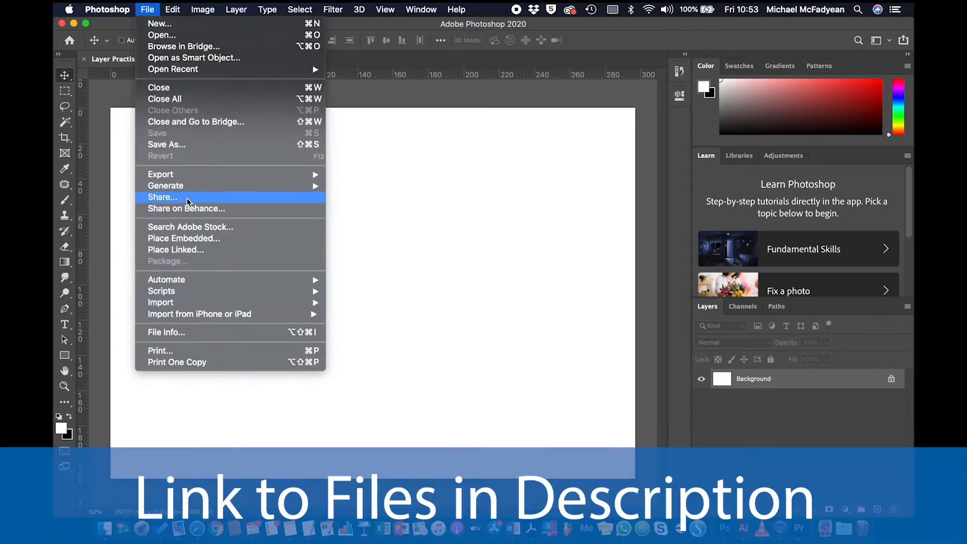
click(195, 238)
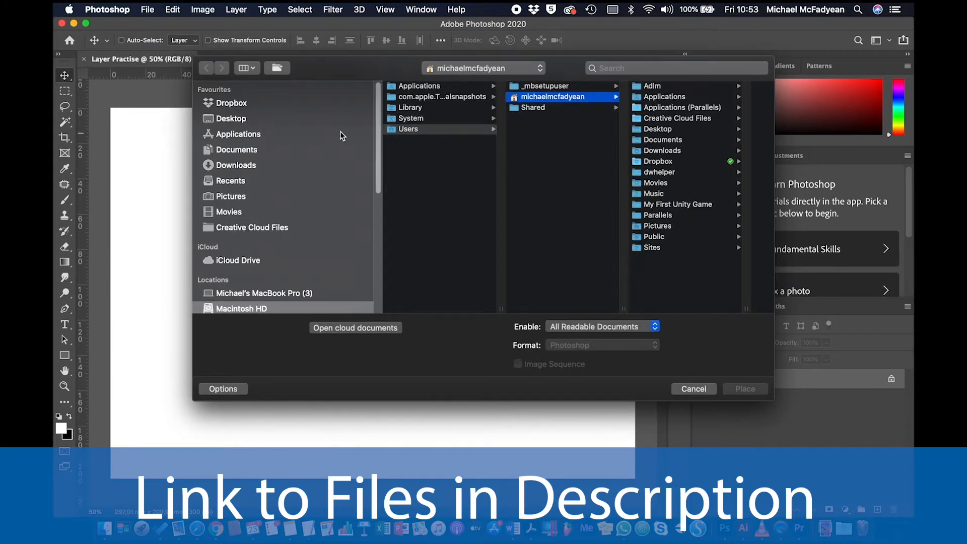
click(330, 117)
click(459, 122)
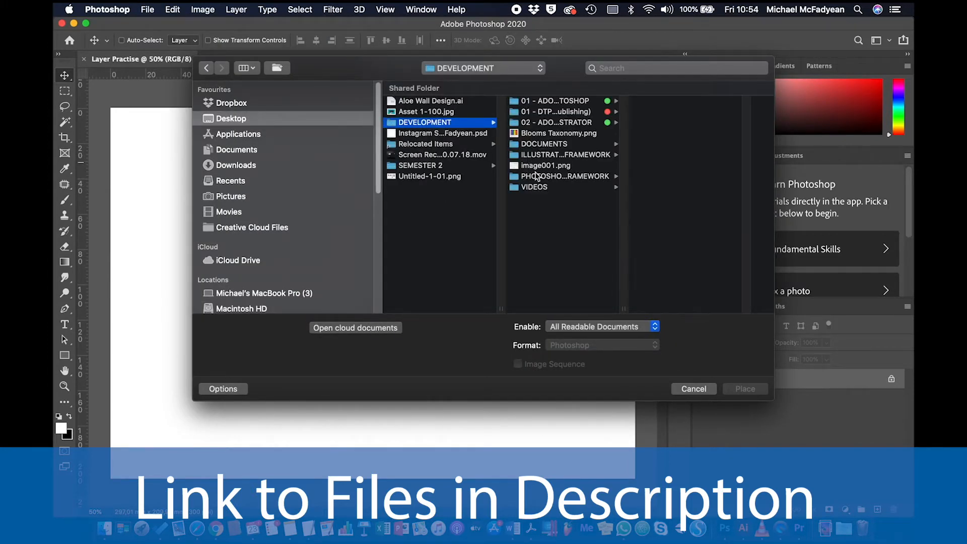
click(551, 176)
click(661, 112)
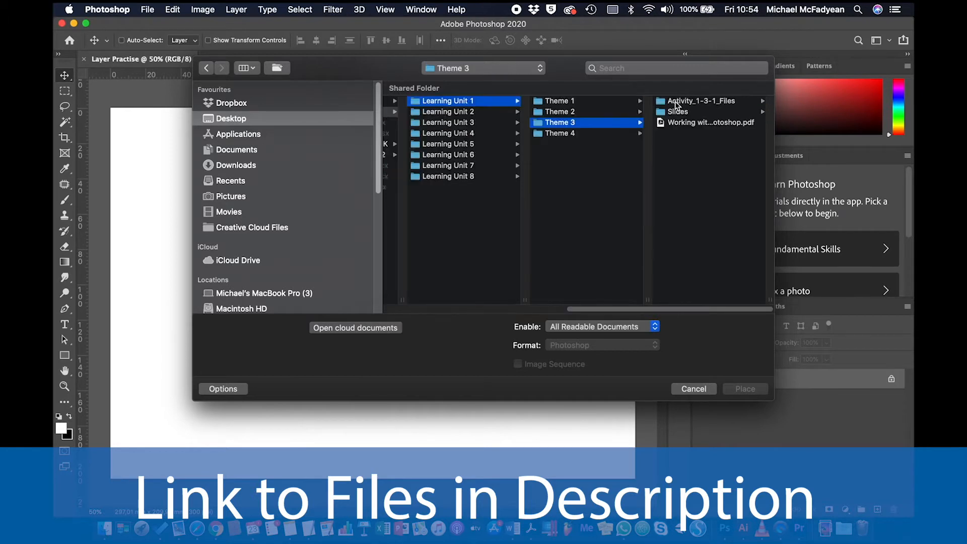
click(675, 102)
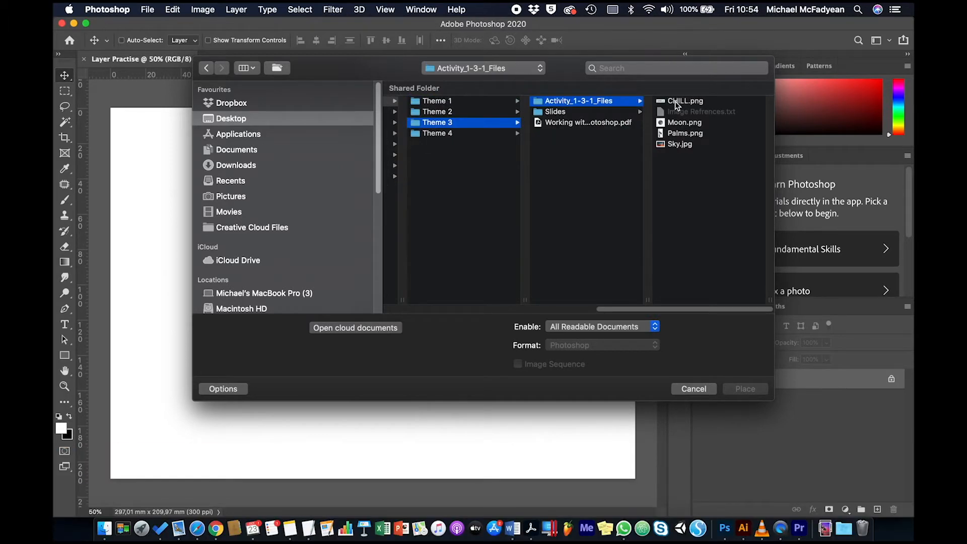
click(668, 144)
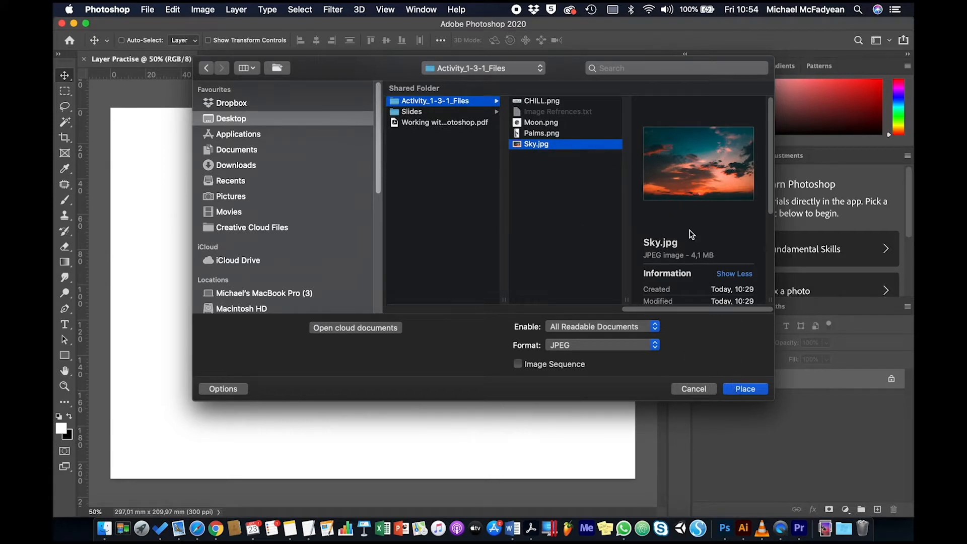
click(748, 391)
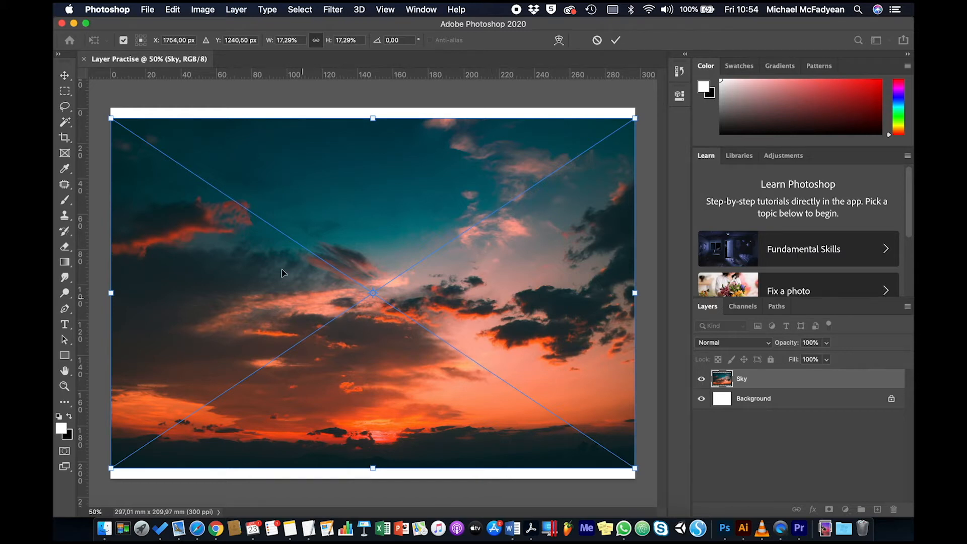
Stretch the placed sky vertically to about 18.44% height so it covers the white strips above and below it.
mouse_move(373, 120)
mouse_down()
mouse_move(373, 108)
mouse_move(374, 135)
mouse_move(372, 109)
mouse_up()
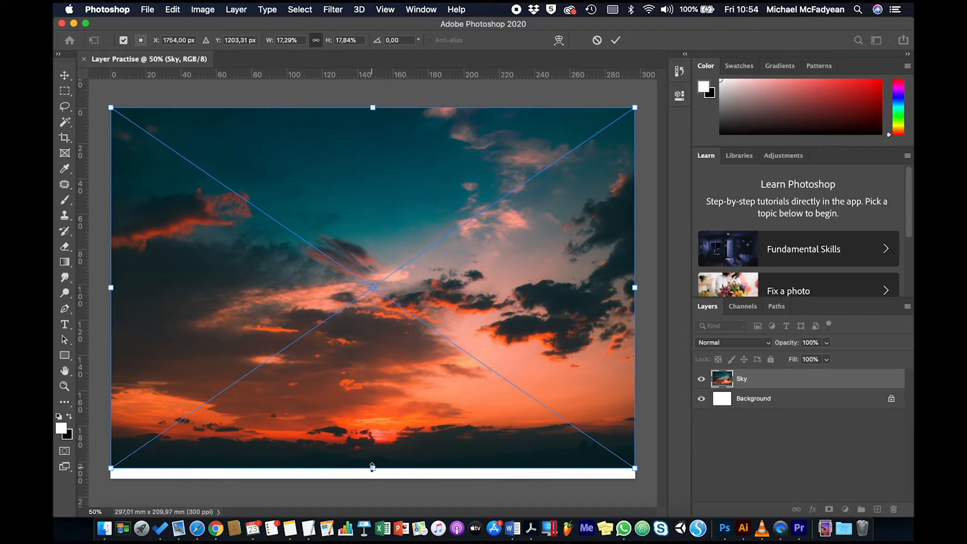
drag(372, 467, 371, 479)
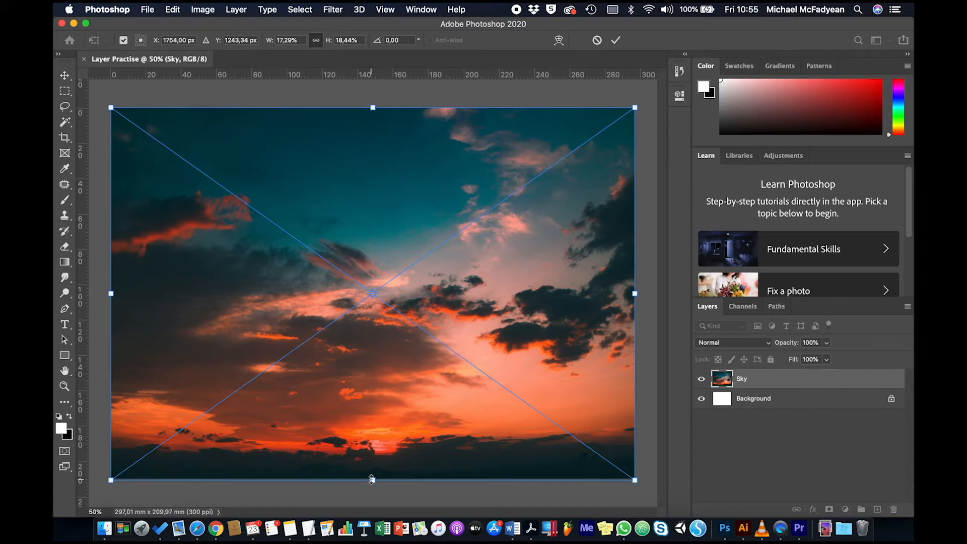
click(616, 40)
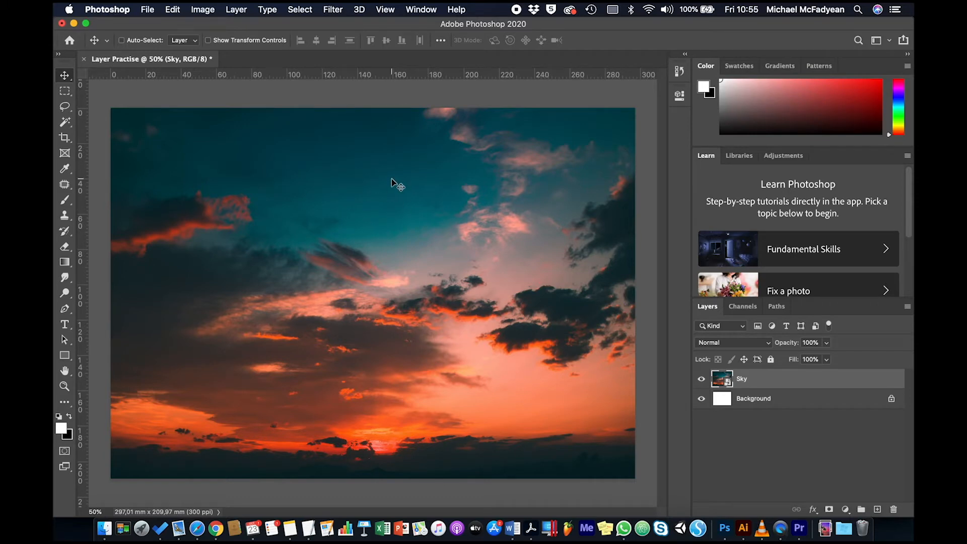
Place Moon.png from the activity files as an embedded image above the sky.
click(153, 9)
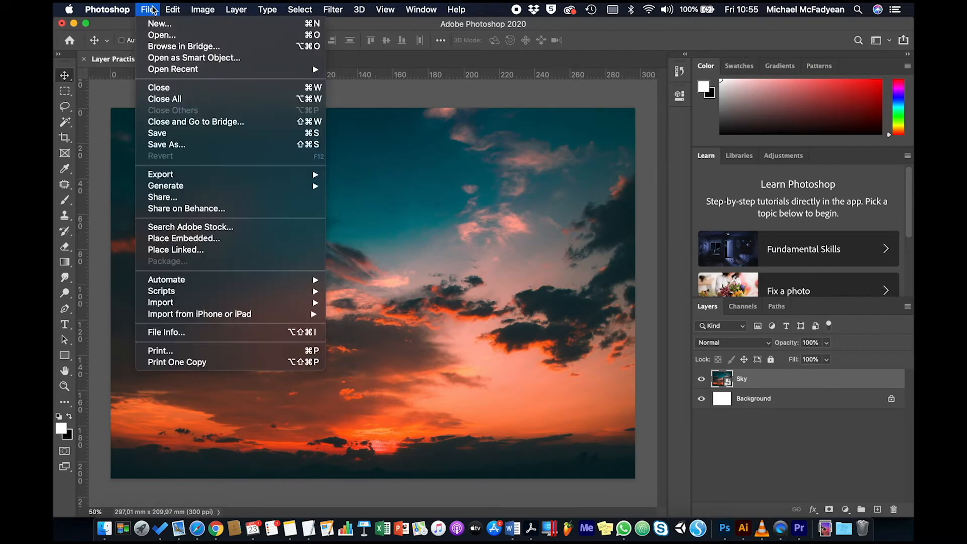
click(198, 237)
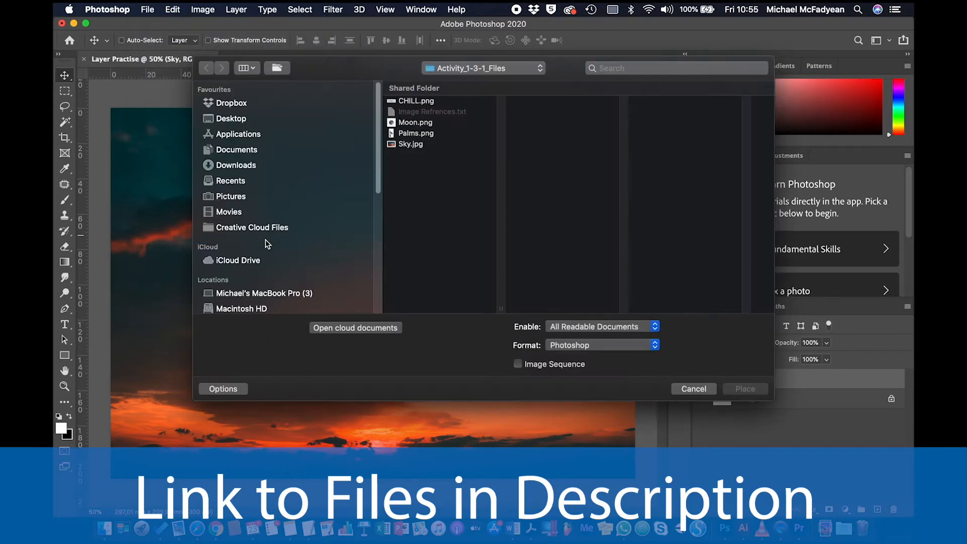
click(420, 122)
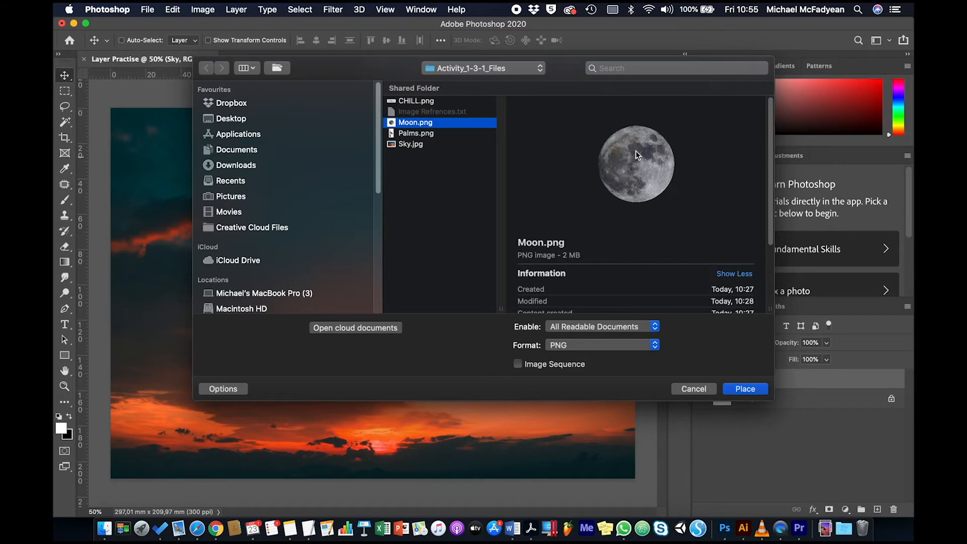
click(744, 390)
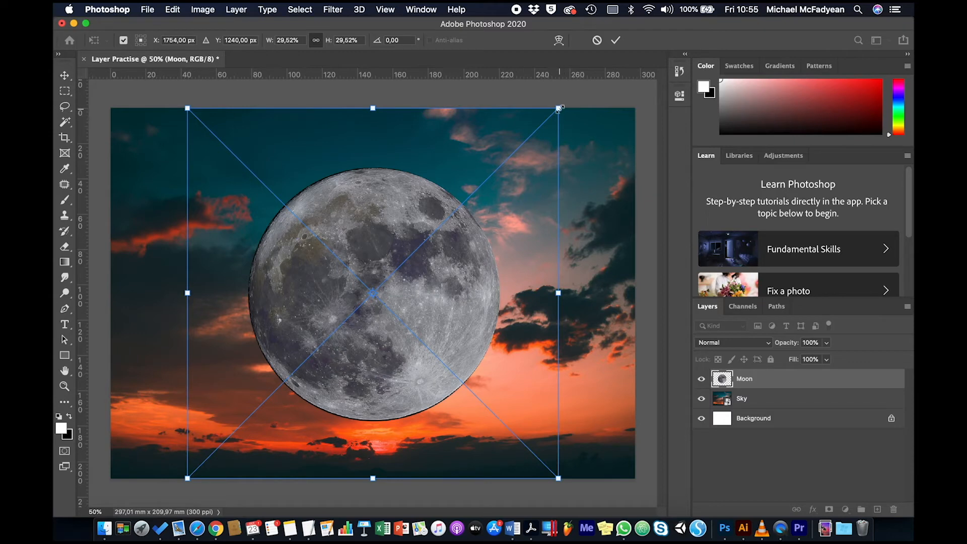
Scale the moon down proportionally to about 8.56% and position it in the upper sky, slightly right of the canvas centre.
drag(559, 108, 308, 384)
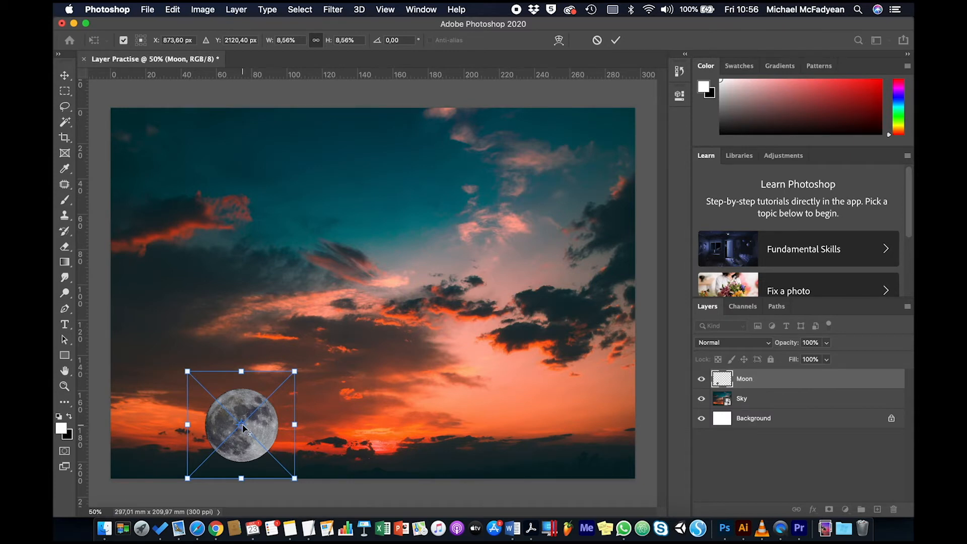
drag(247, 407, 427, 165)
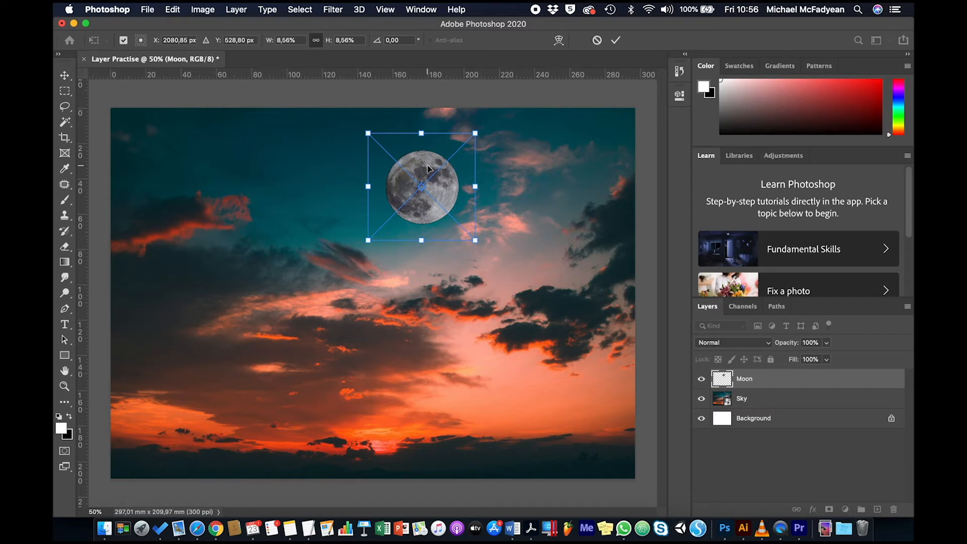
key(Return)
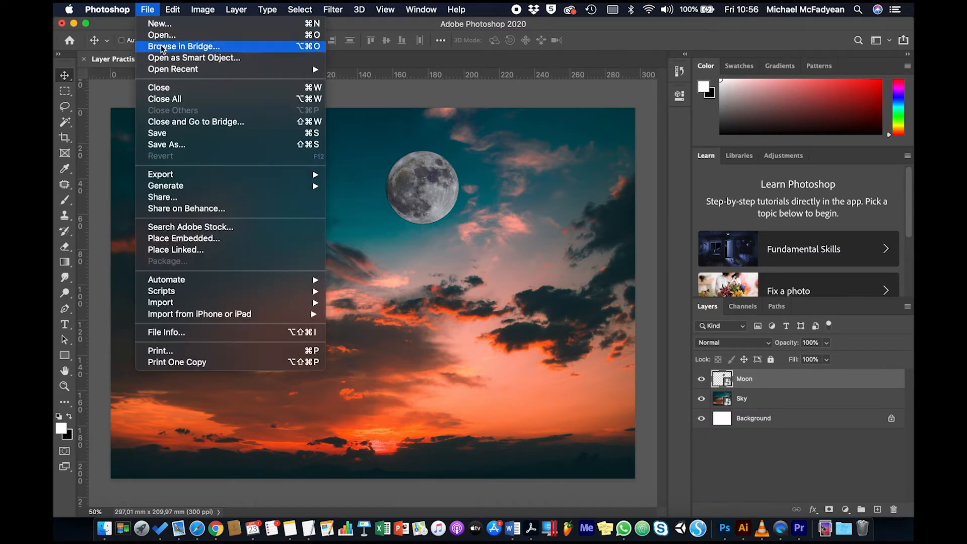
Place Palms.png as an embedded image and move it against the canvas's left edge, extending slightly below the canvas.
click(205, 240)
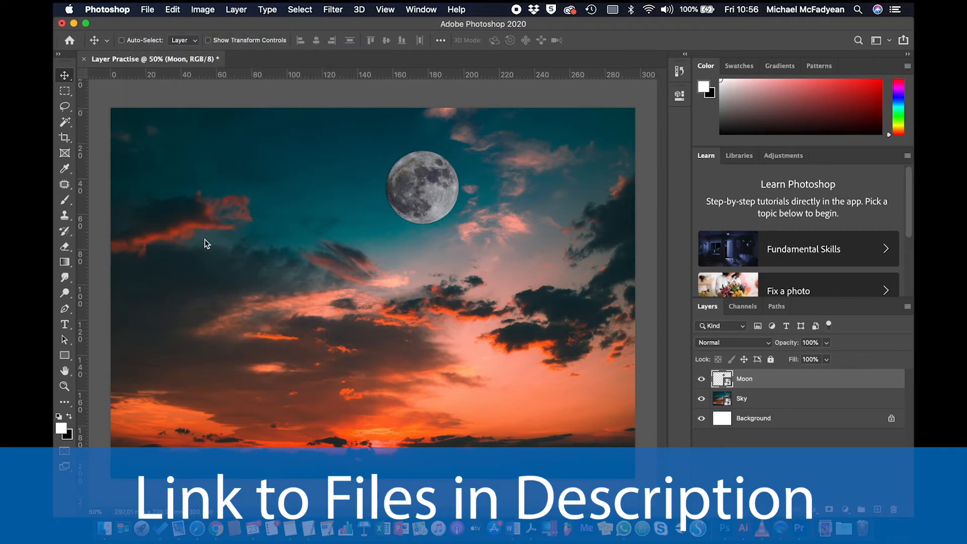
click(419, 134)
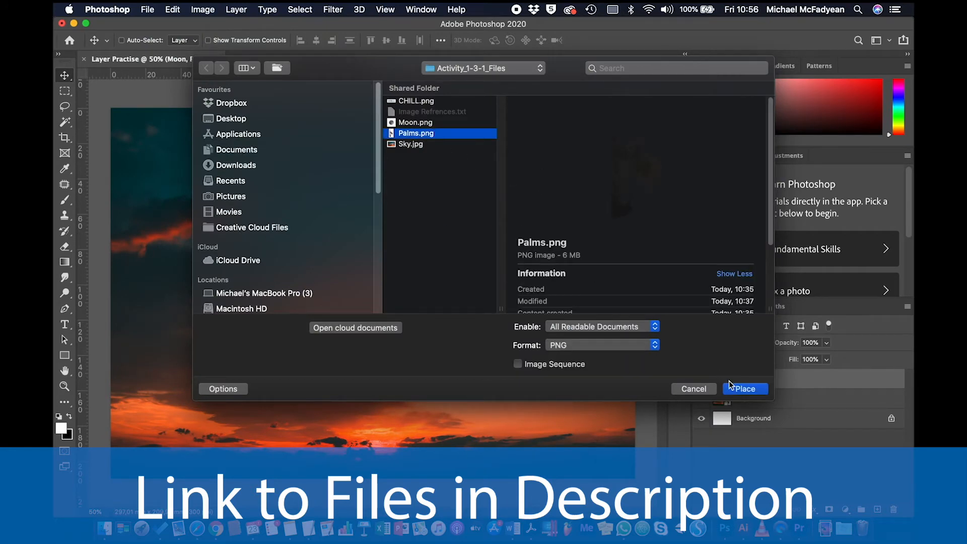
click(740, 389)
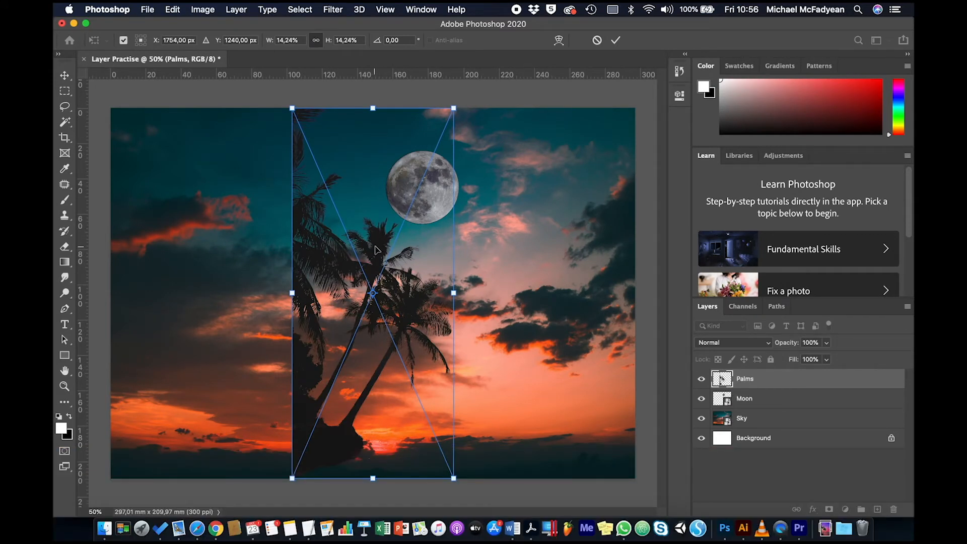
drag(375, 249, 194, 283)
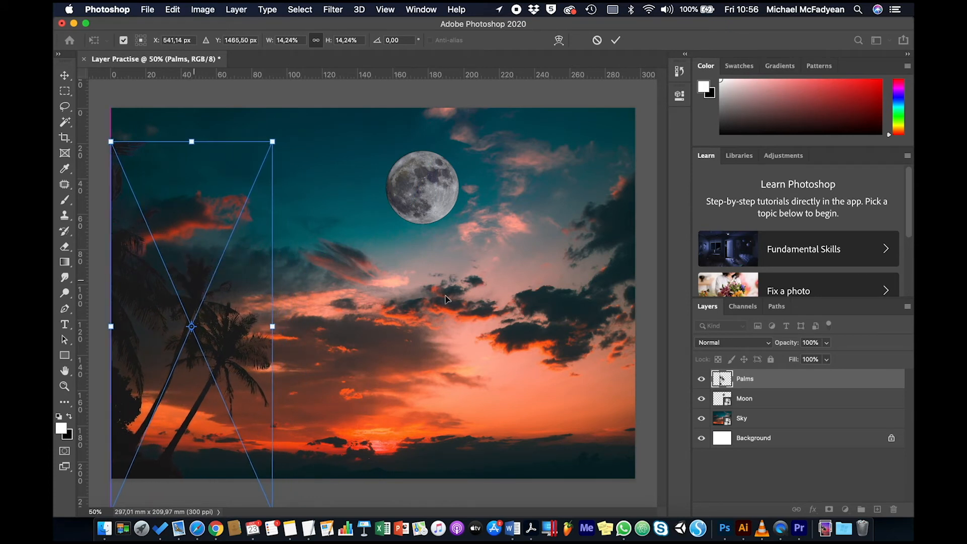
key(Return)
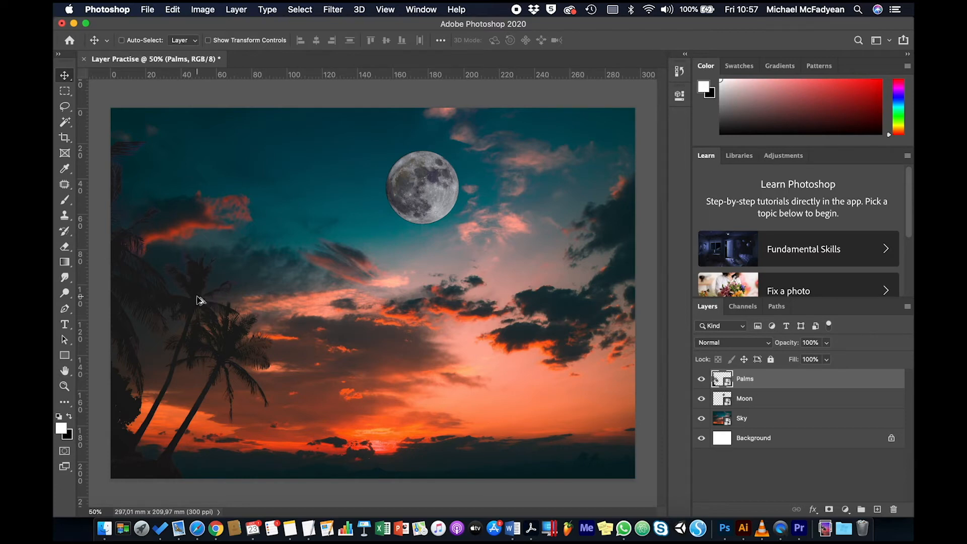
Duplicate the palms to the right side of the canvas and flip the copy horizontally to mirror the original.
drag(197, 296, 560, 334)
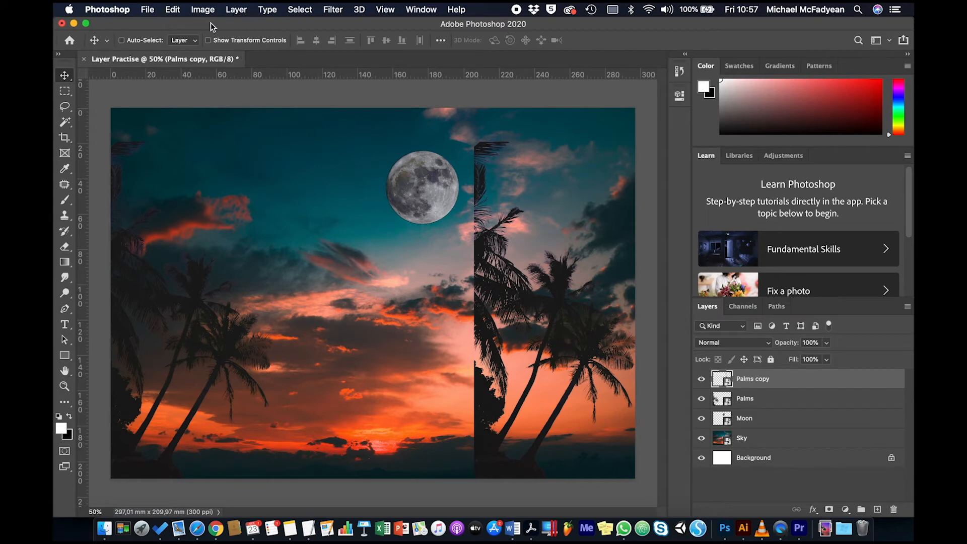
click(173, 9)
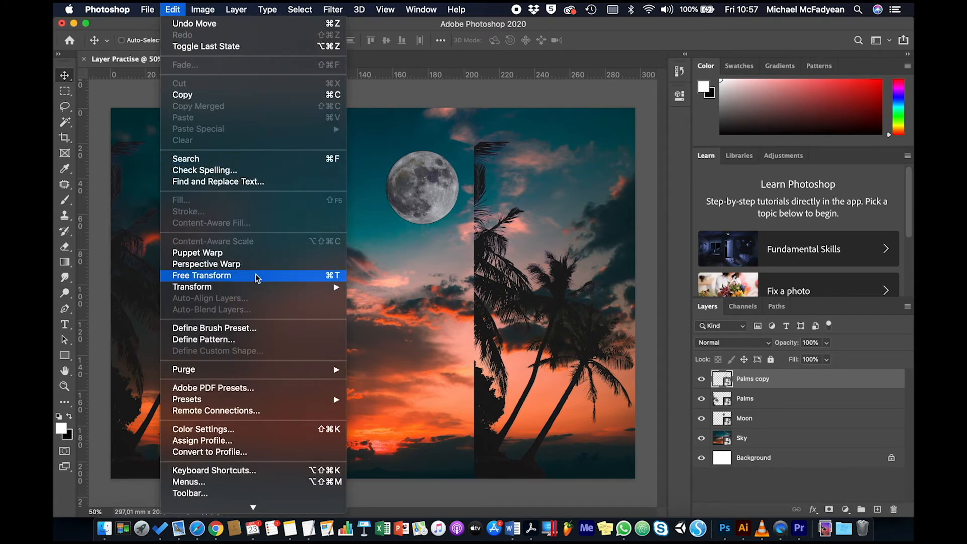
mouse_move(338, 288)
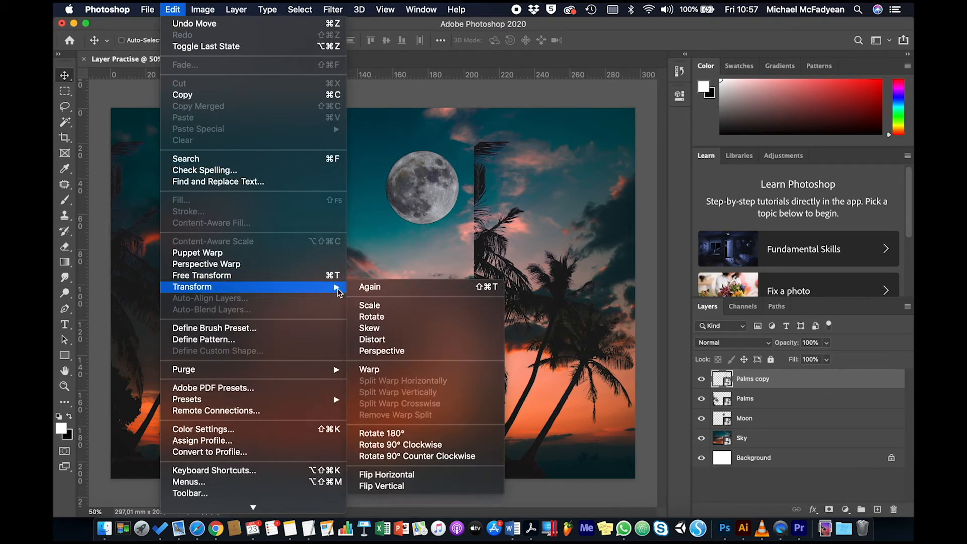
click(390, 475)
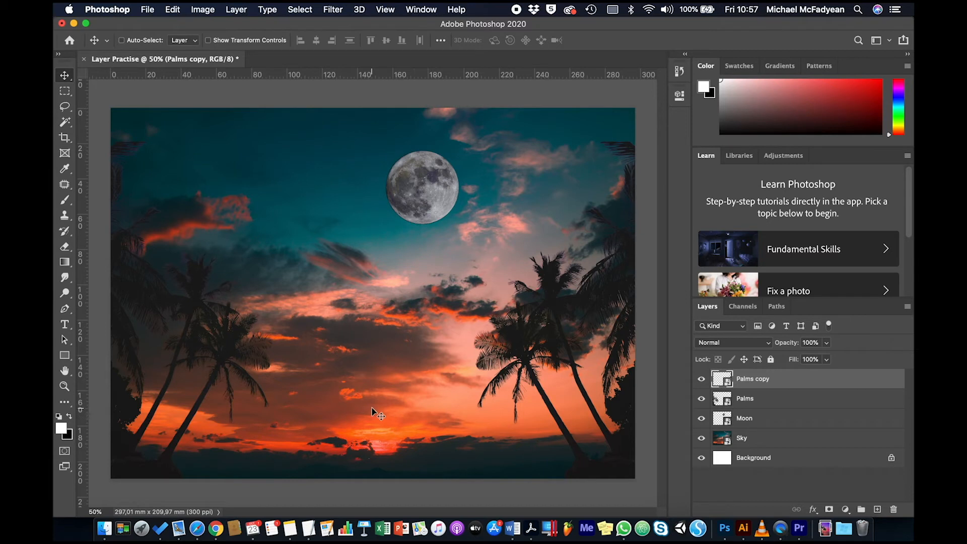
Squash the Sky layer upward from its bottom edge to about 14.54% height, leaving the lower canvas uncovered.
click(764, 444)
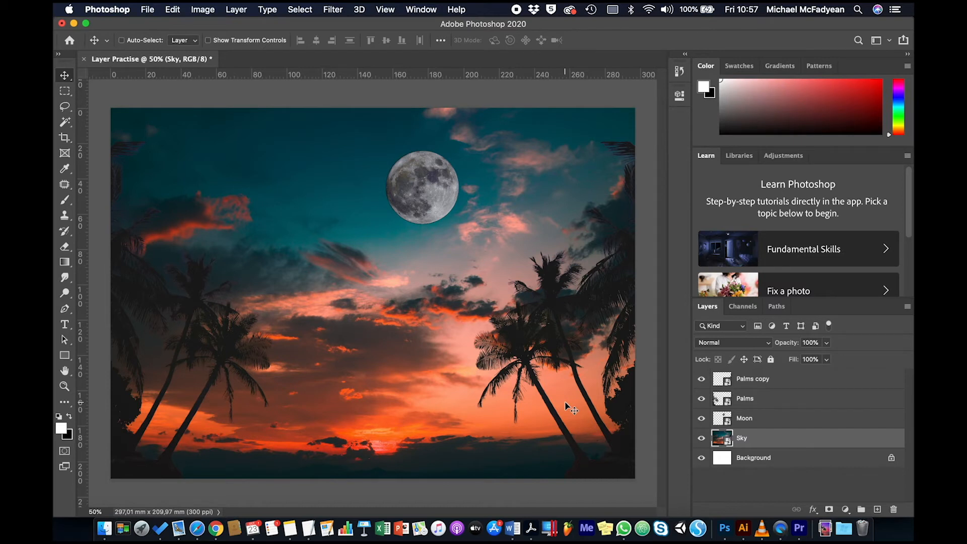
key(super)
key(super+t)
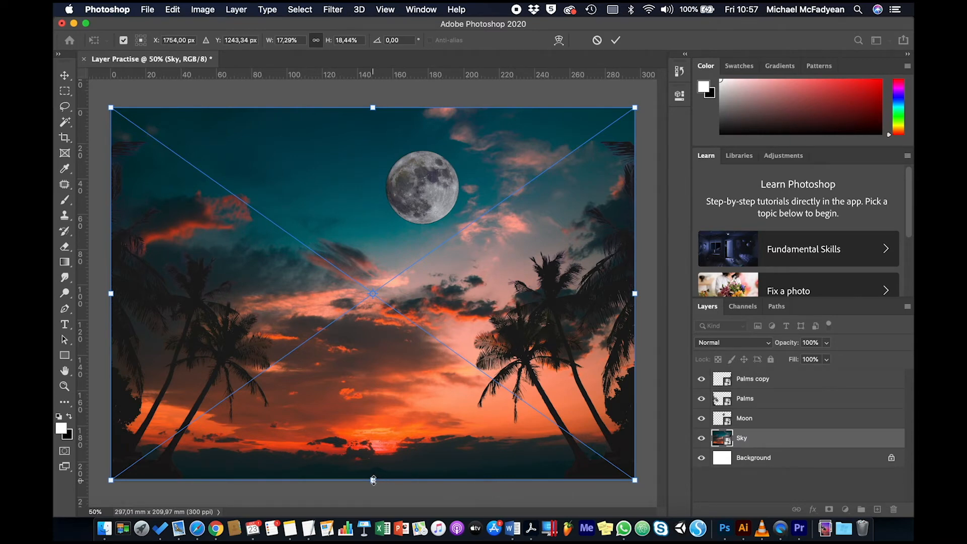
drag(373, 480, 371, 401)
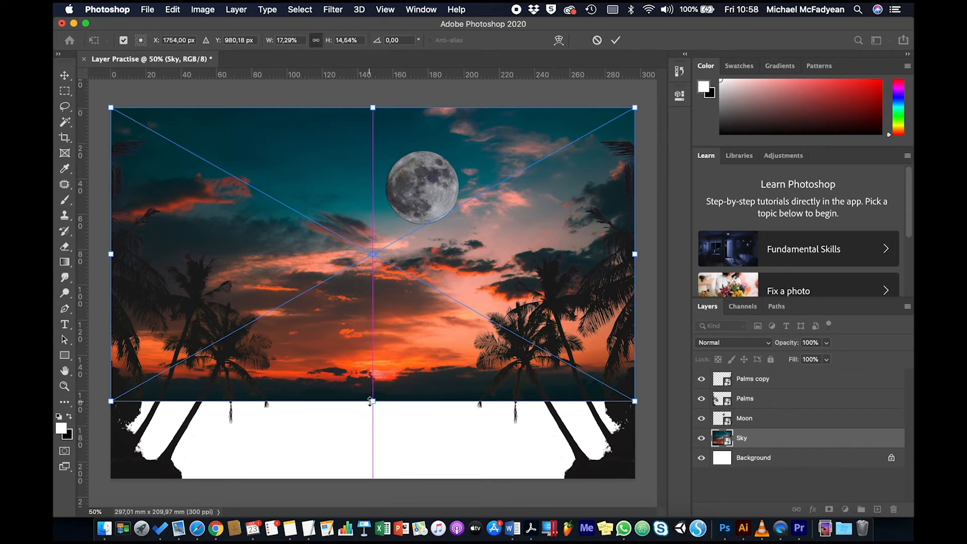
key(Return)
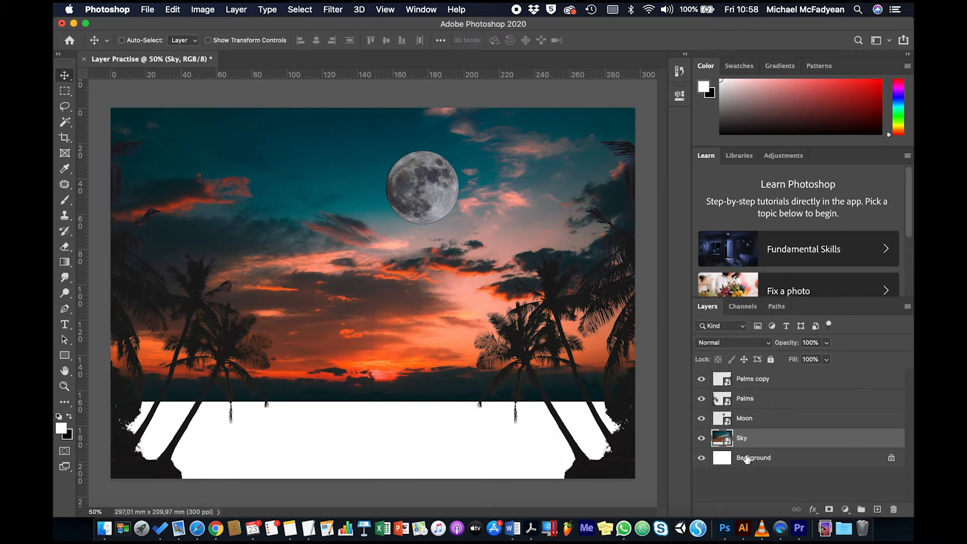
Duplicate the Sky layer and flip the copy down to about -3.89% height, filling the uncovered lower canvas as a reflection.
right_click(768, 439)
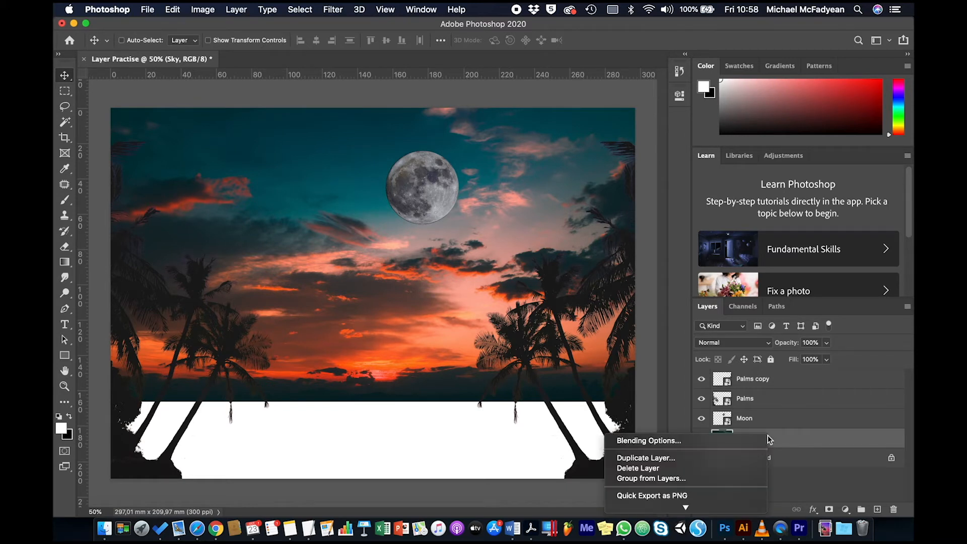
click(703, 458)
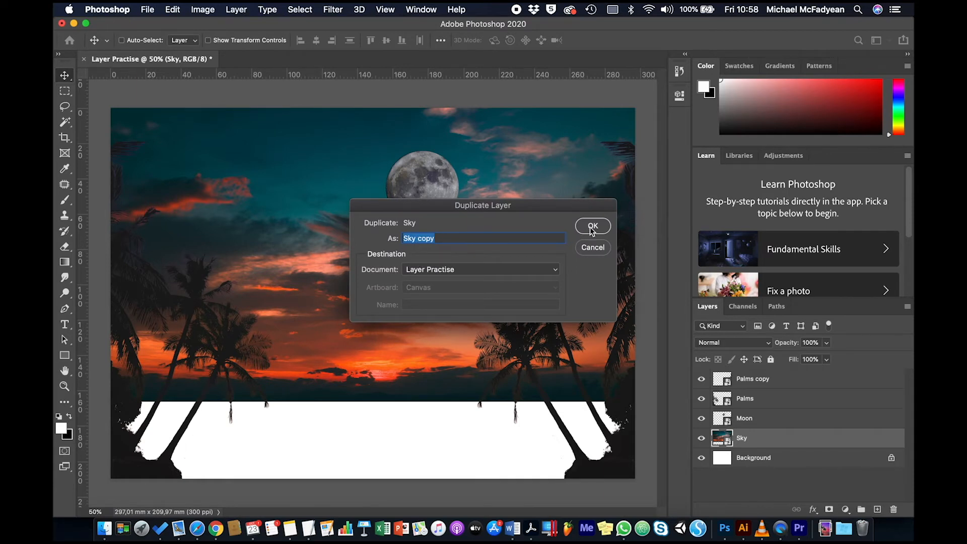
click(592, 227)
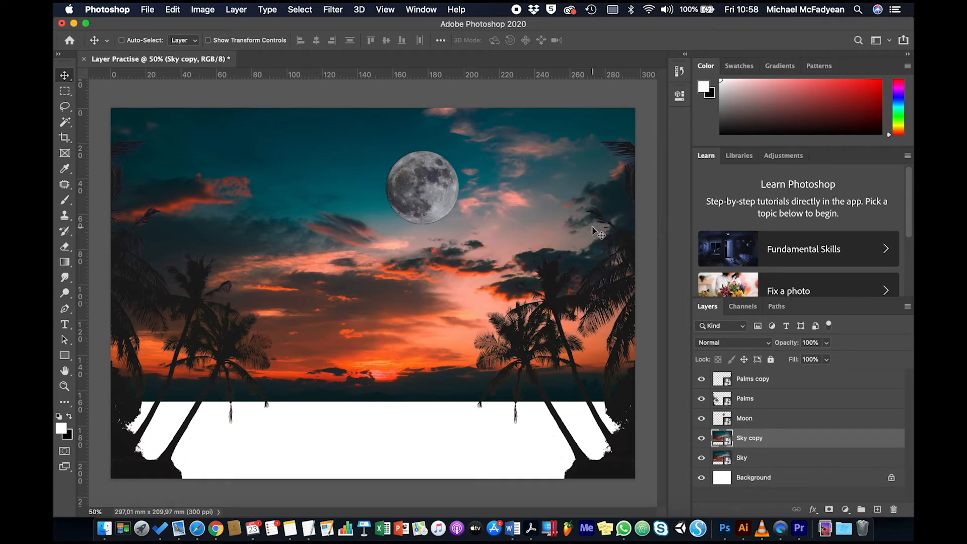
key(super+t)
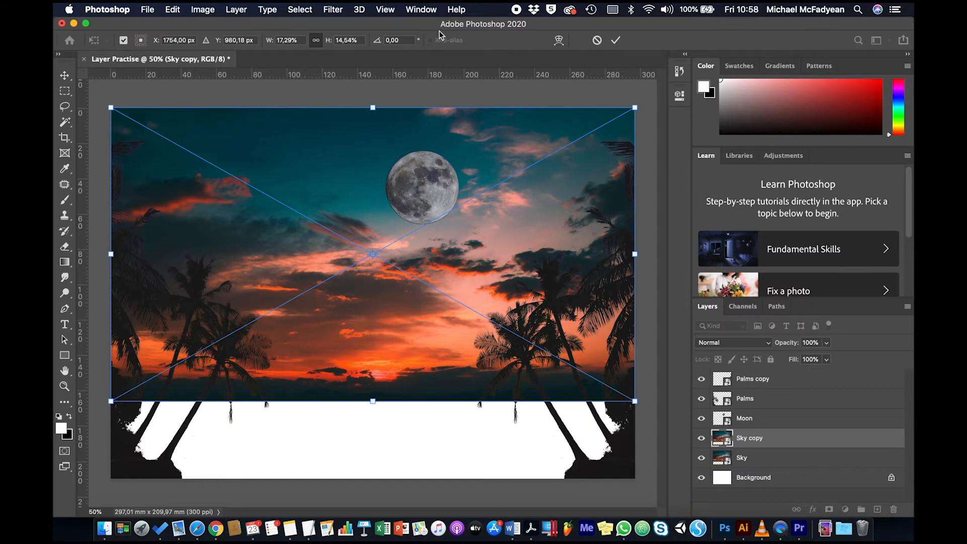
drag(373, 108, 360, 481)
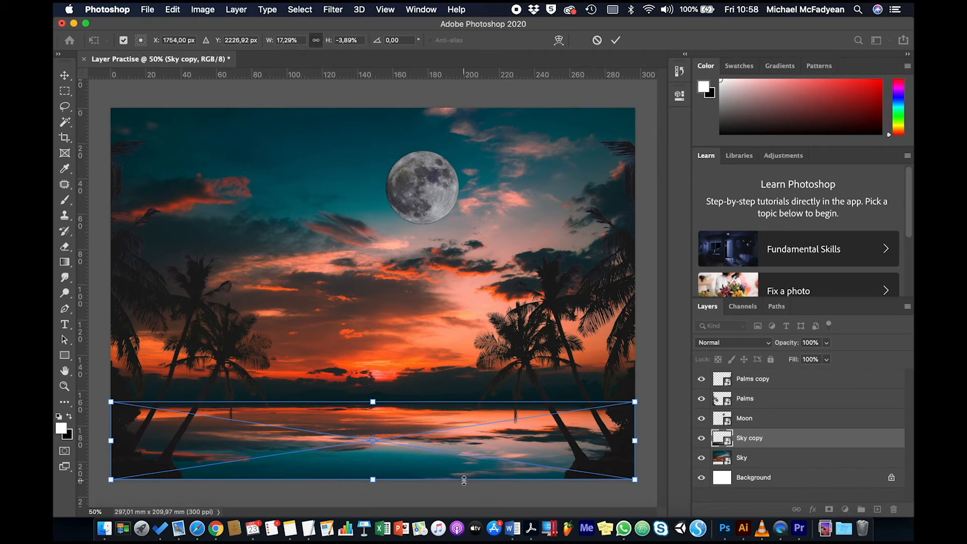
key(Return)
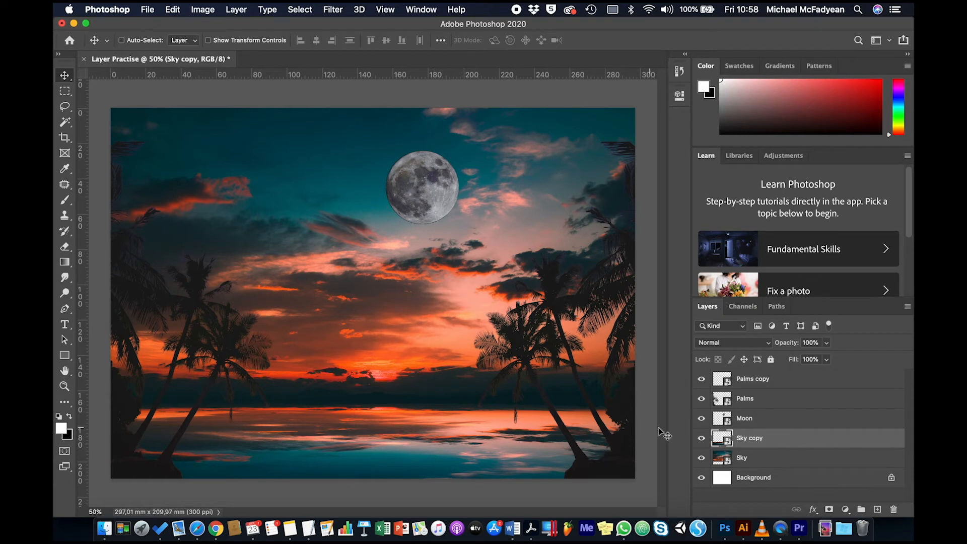
Duplicate the Moon layer and turn the copy into a flattened, inverted reflection at about -2.18% height near the water's lower edge.
click(758, 424)
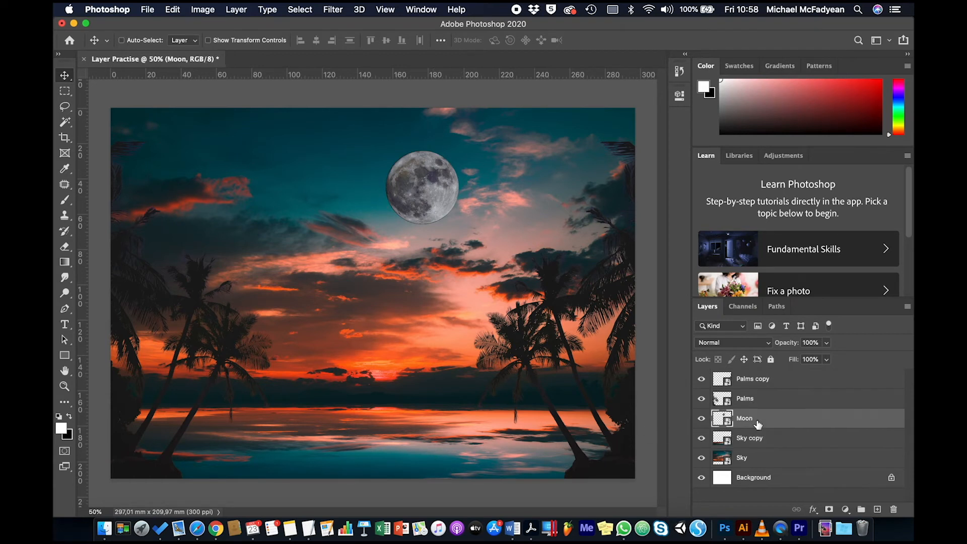
right_click(758, 425)
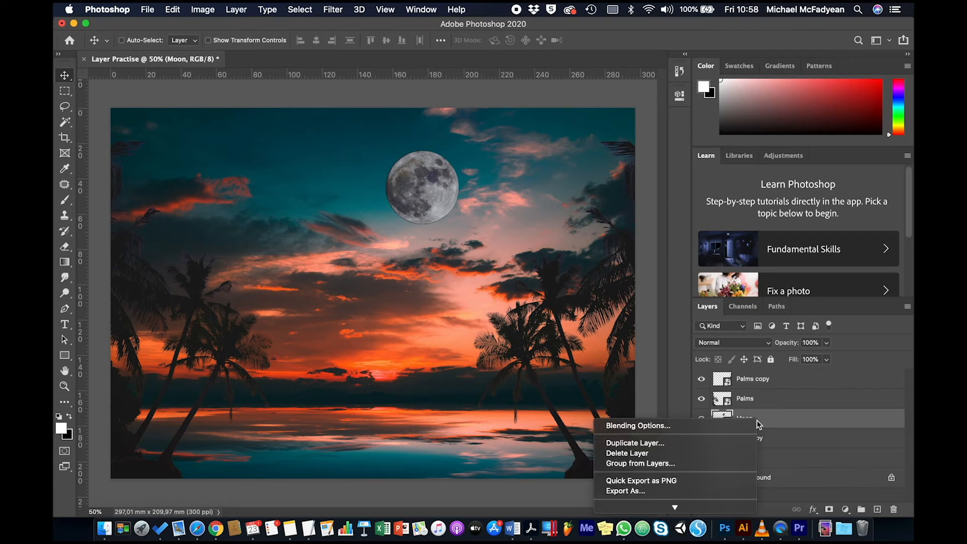
click(690, 443)
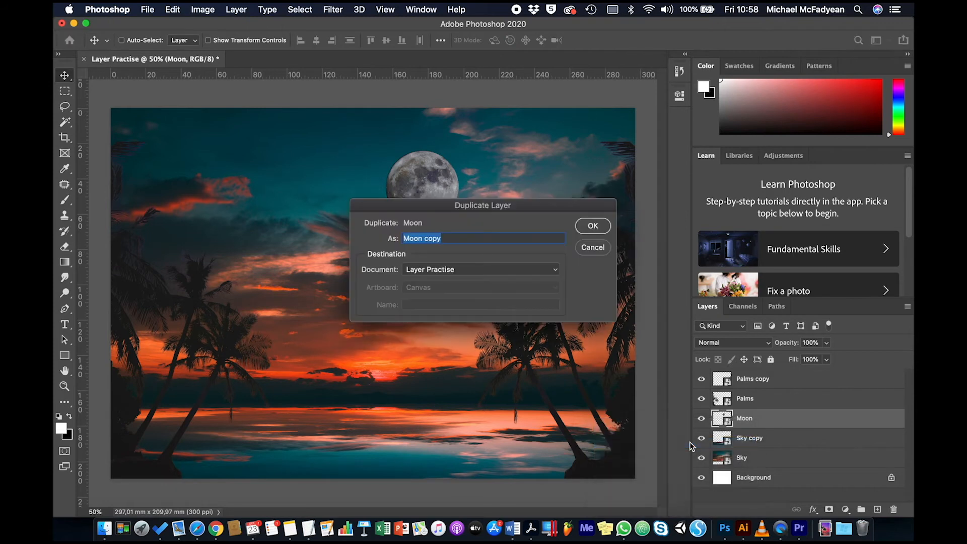
click(592, 226)
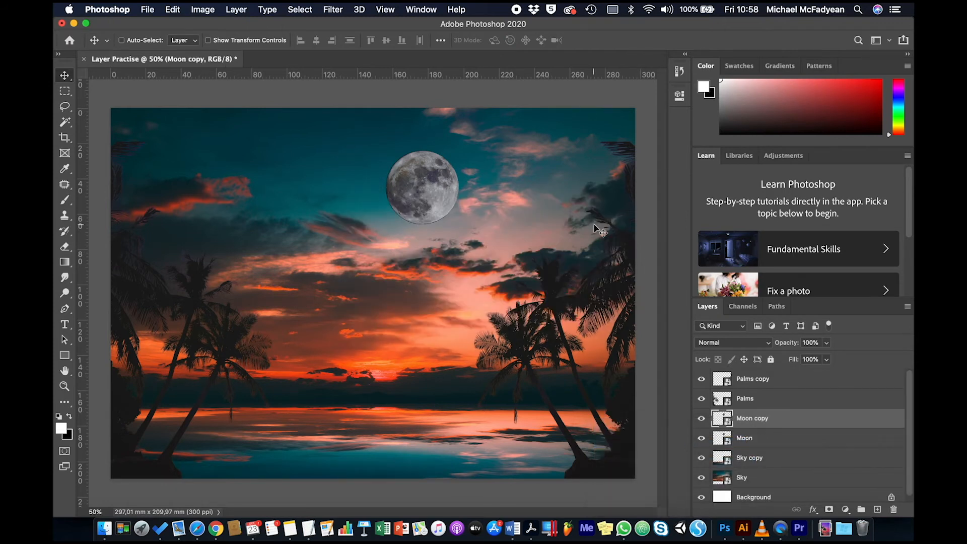
key(super+t)
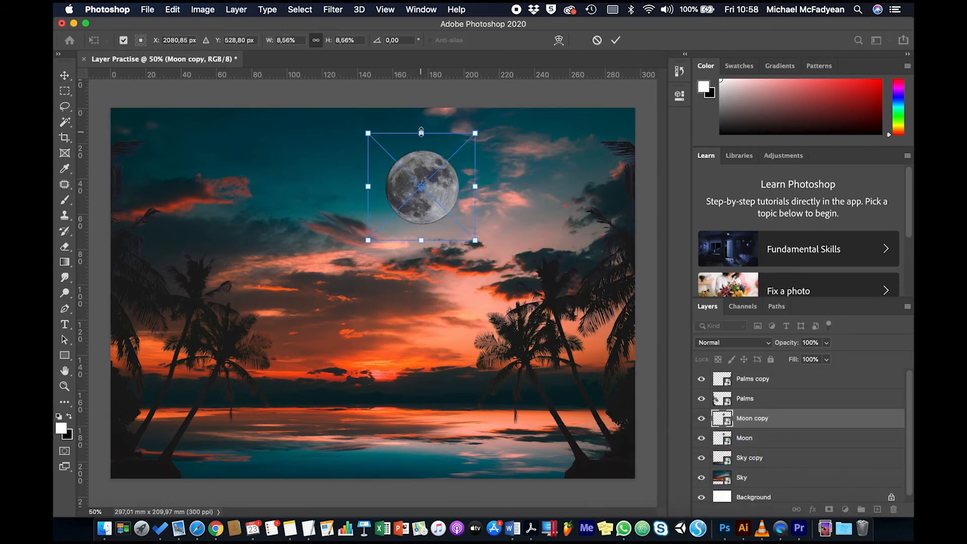
drag(421, 132, 439, 462)
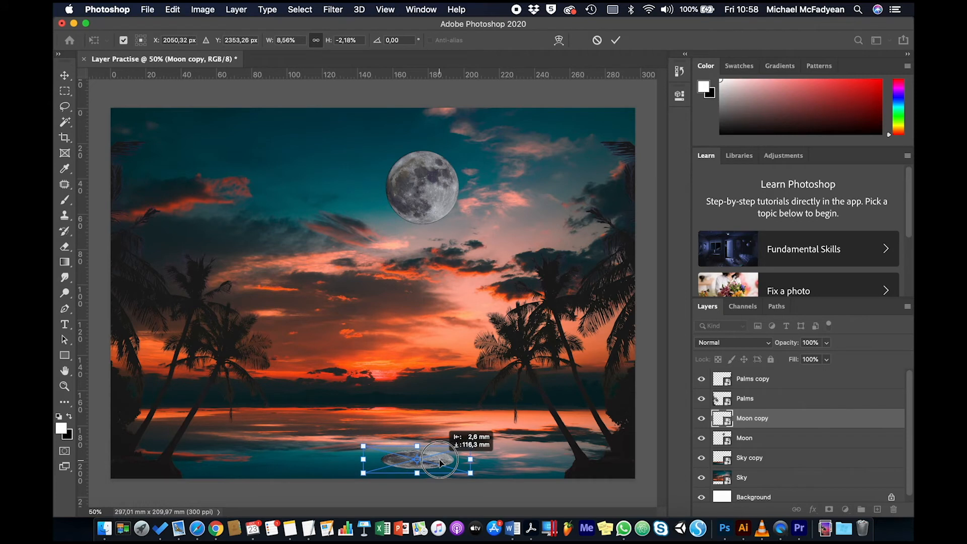
drag(439, 462, 439, 462)
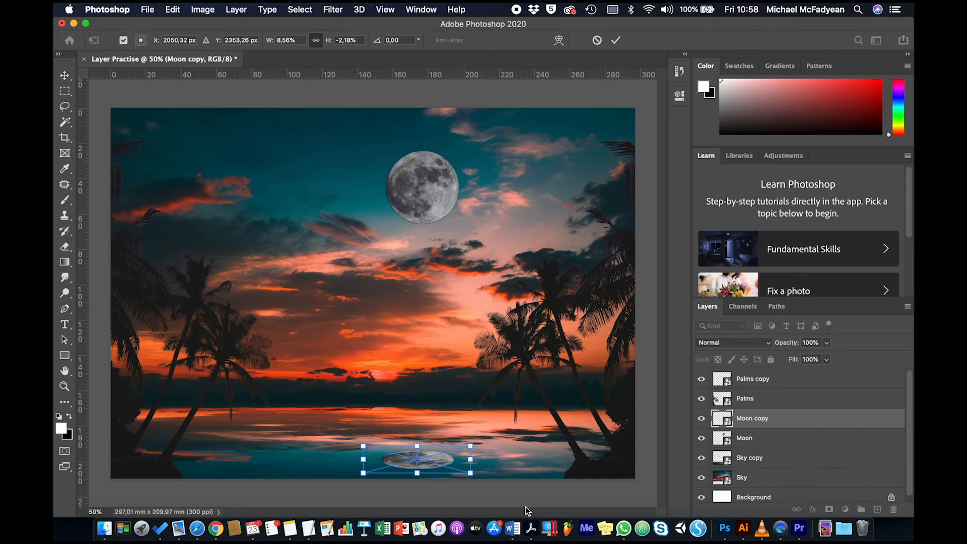
key(Return)
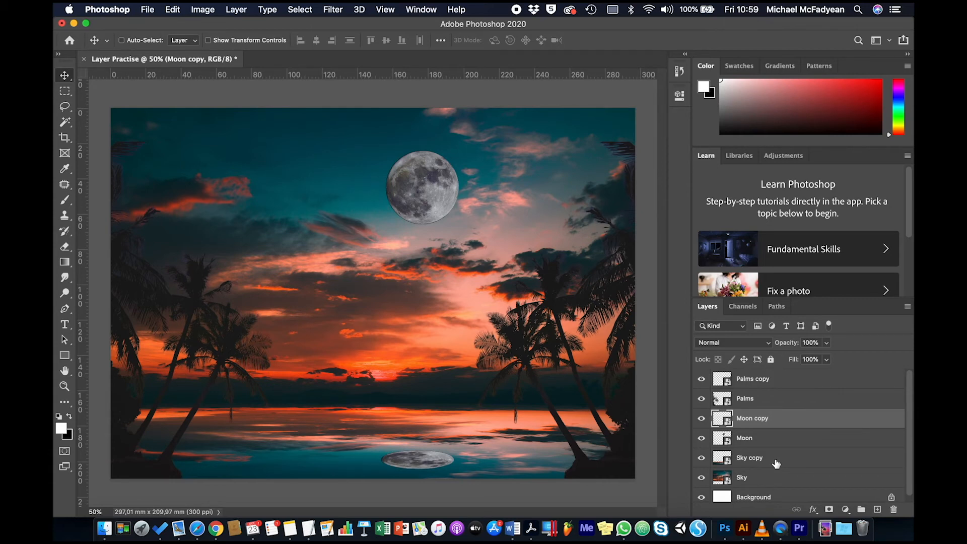
Place CHILL.png as an embedded image, scale it proportionally to about 25.71% and position it just below the moon, between the palms.
click(145, 11)
click(212, 240)
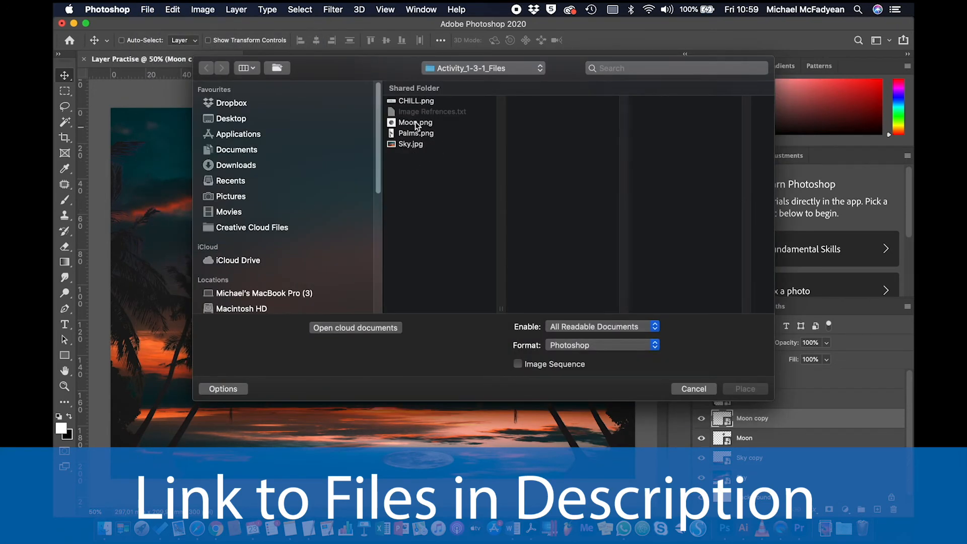
click(419, 105)
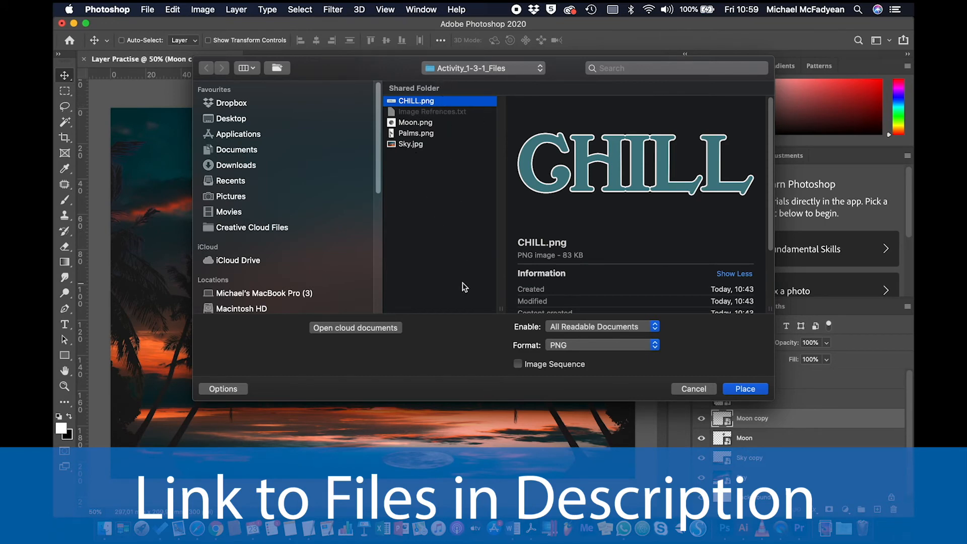
click(744, 389)
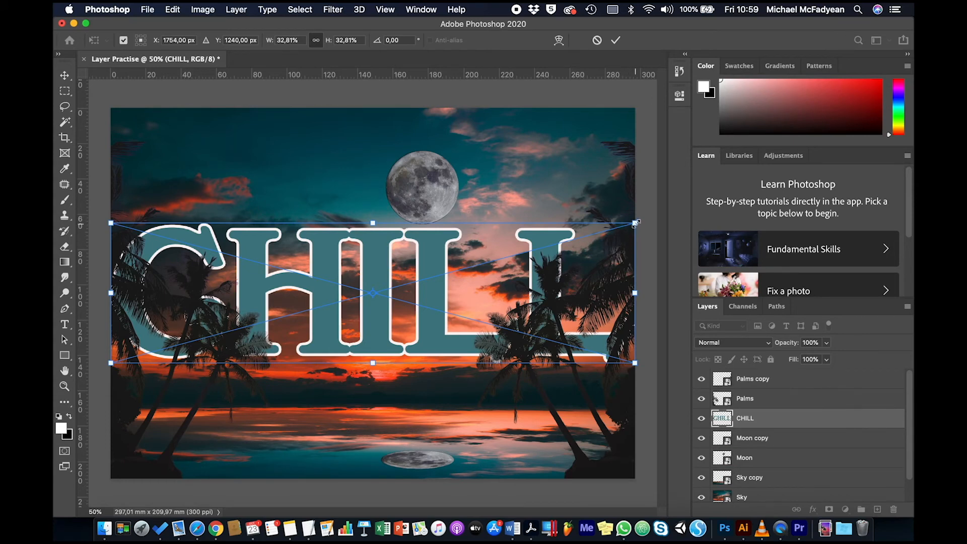
drag(636, 223, 522, 259)
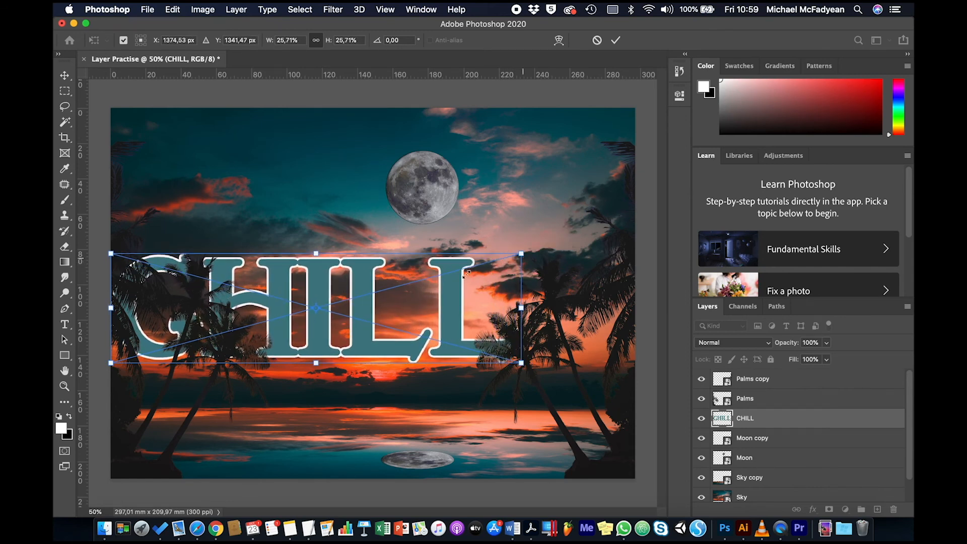
click(448, 294)
drag(448, 295, 522, 253)
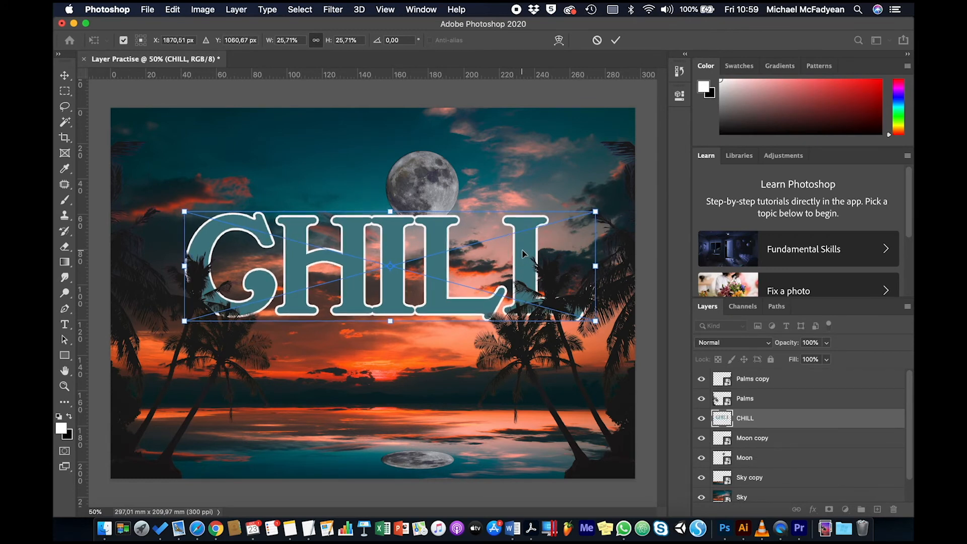
key(Return)
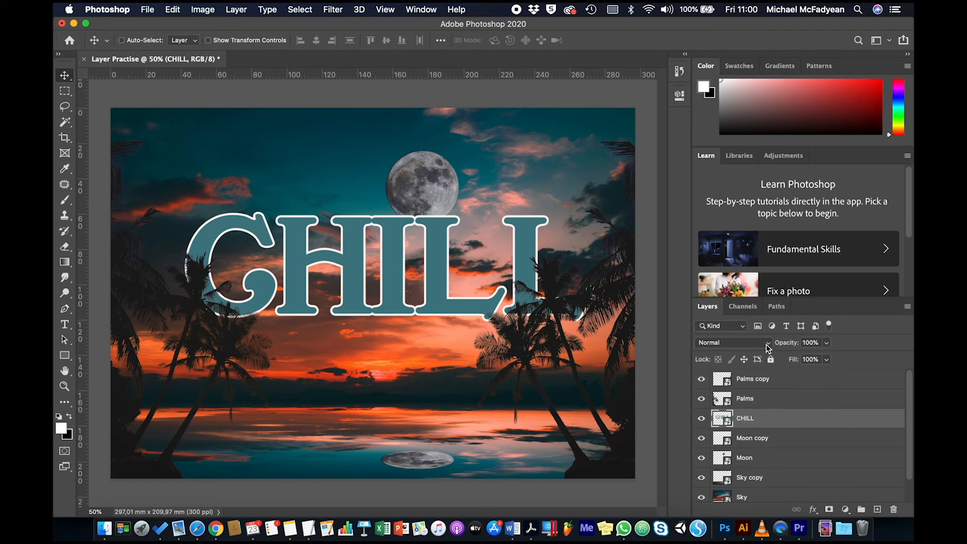
Set the CHILL layer's blend mode to Color Dodge.
click(768, 344)
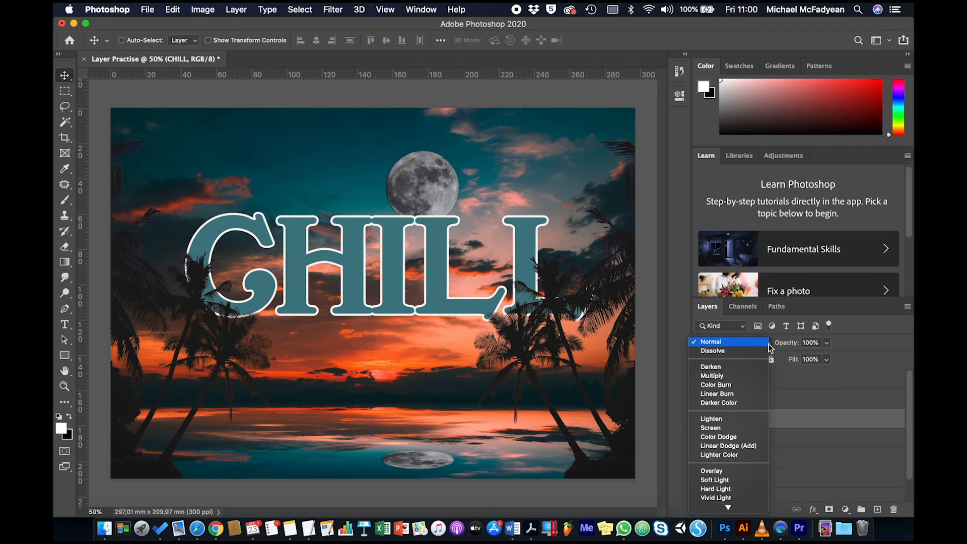
click(742, 437)
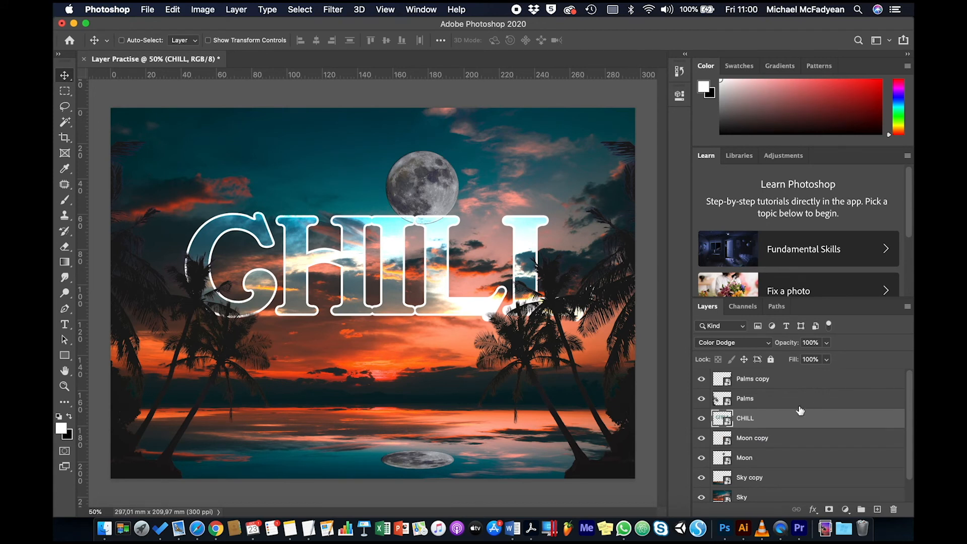
Collapse the Learn panel to extend the layer list, and delete the white Background layer.
click(709, 157)
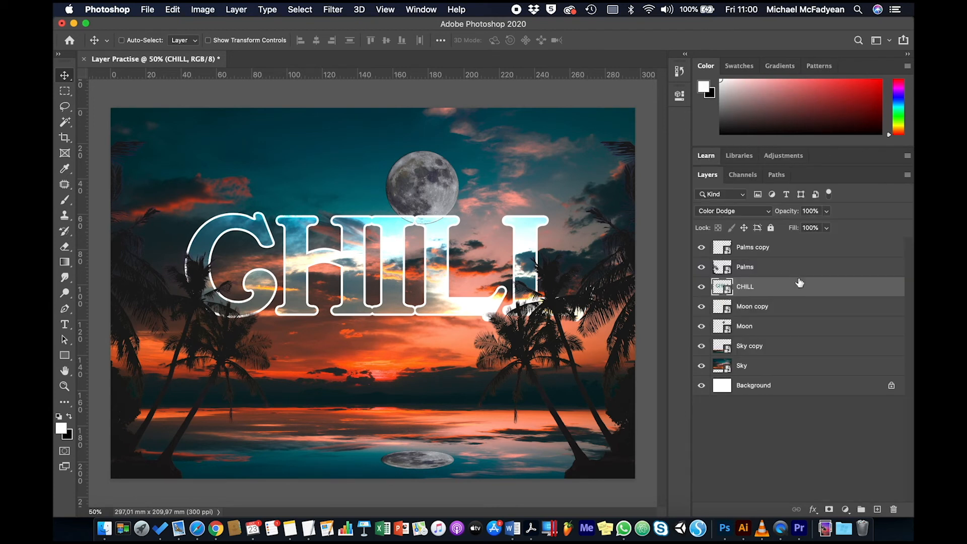
click(813, 390)
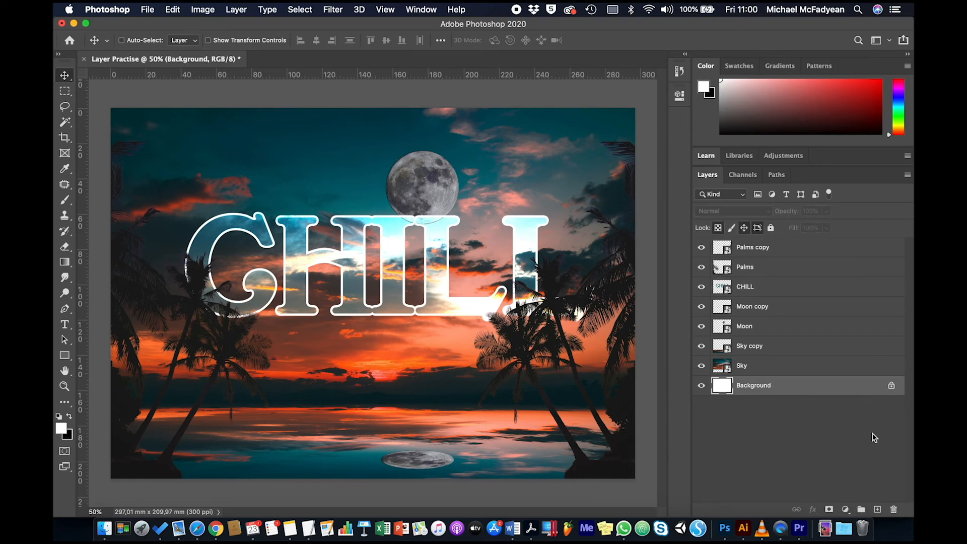
click(894, 510)
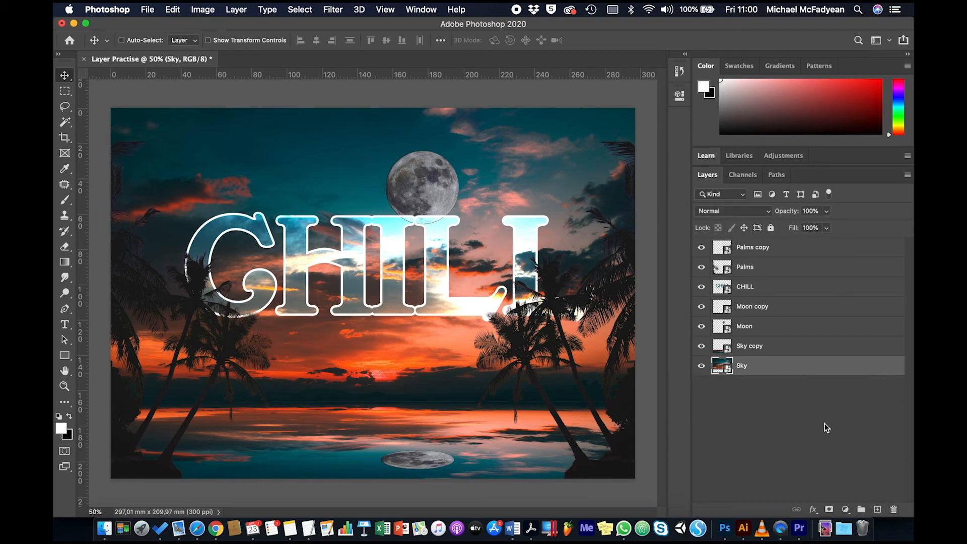
Reorder the layers so Moon sits directly above Sky and CHILL directly above Moon, both beneath Sky copy.
click(764, 349)
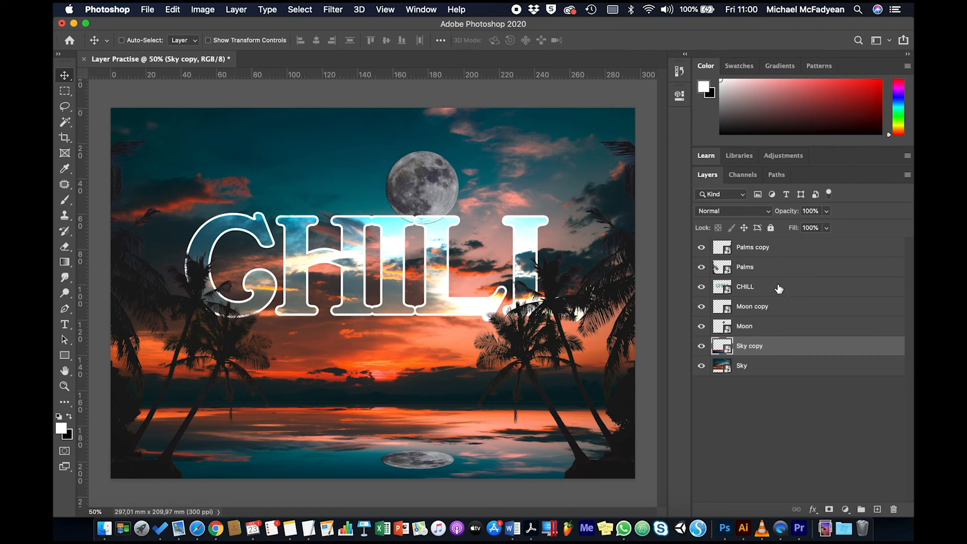
click(776, 326)
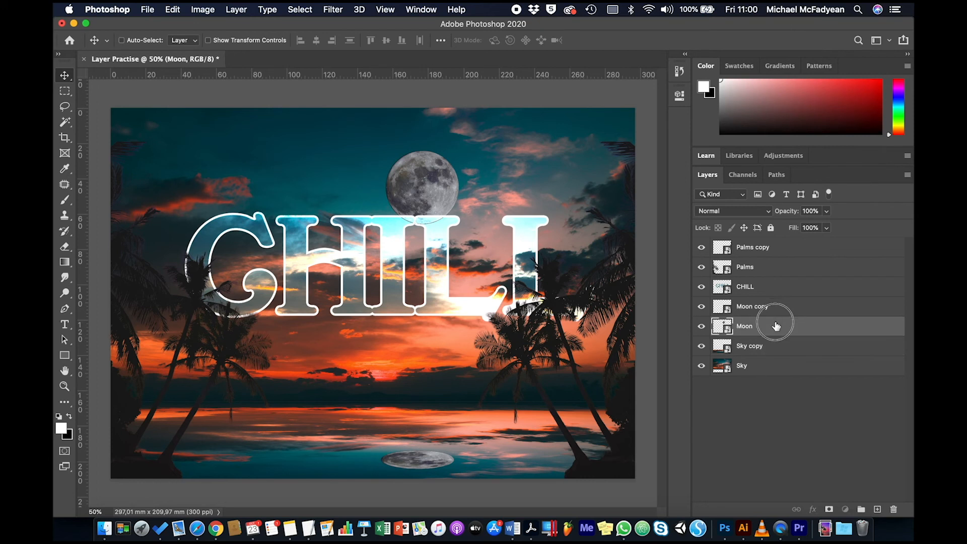
drag(776, 326, 771, 355)
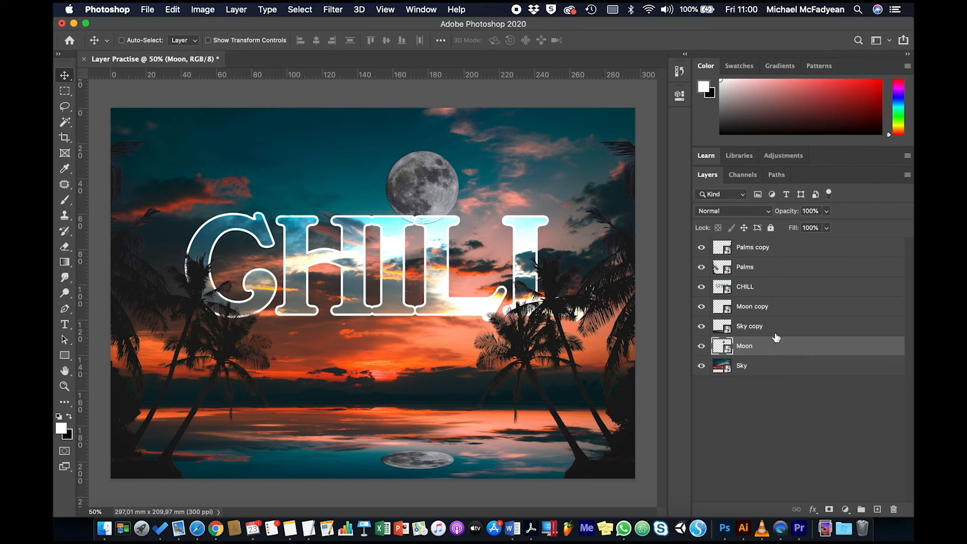
click(771, 287)
drag(771, 287, 763, 338)
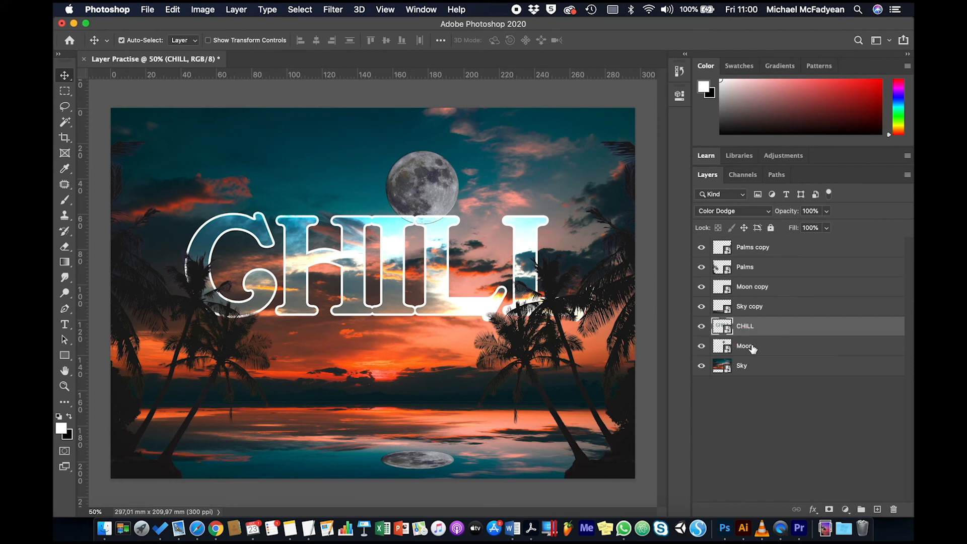
Group the CHILL, Moon and Sky layers and name the group Backdrop.
shift+click(752, 348)
shift+click(754, 373)
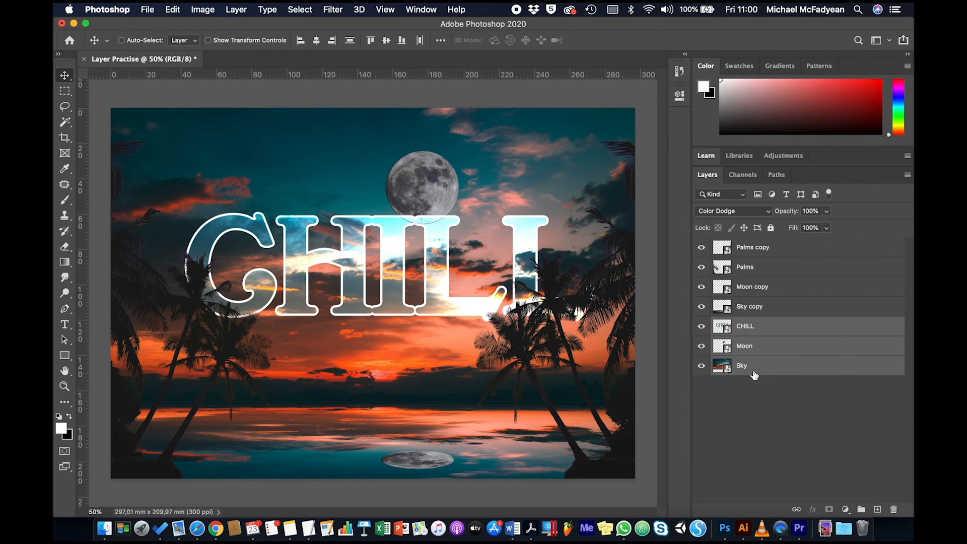
key(super+g)
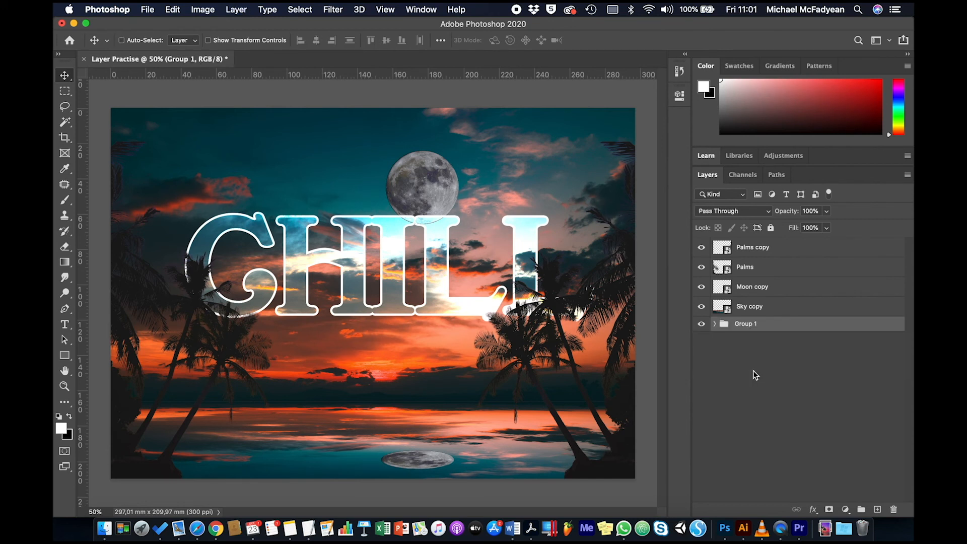
click(747, 325)
double_click(746, 324)
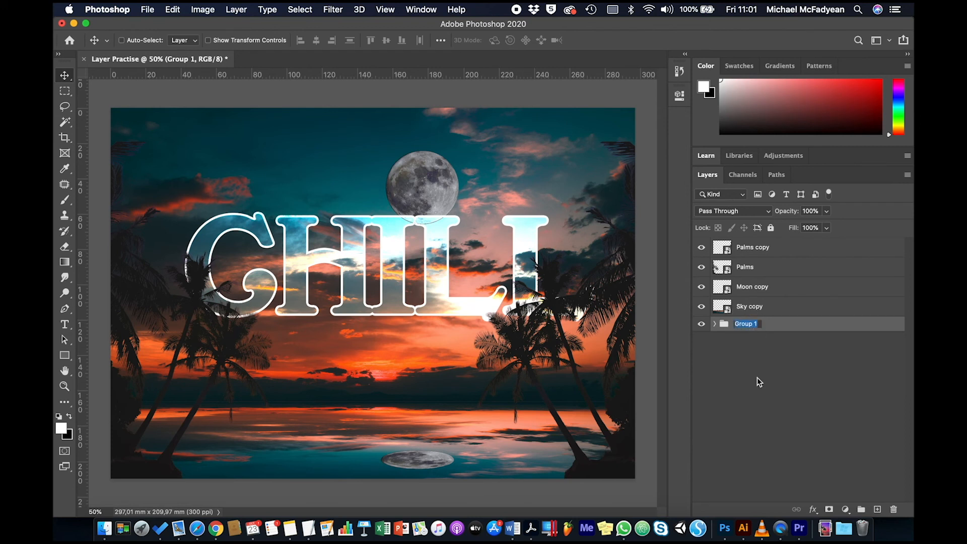
text(Backdrop)
key(Return)
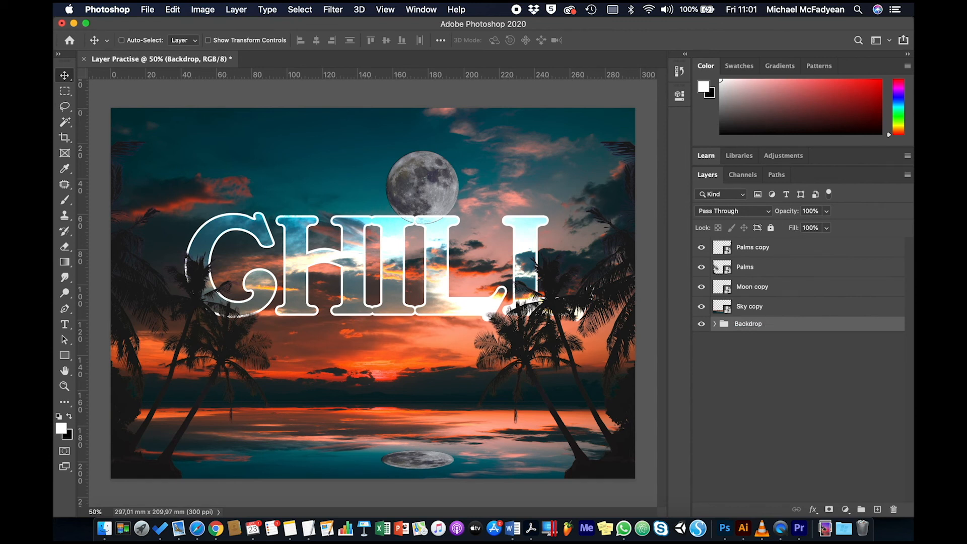
Group the Sky copy and Moon copy layers and name the group Reflections.
click(756, 308)
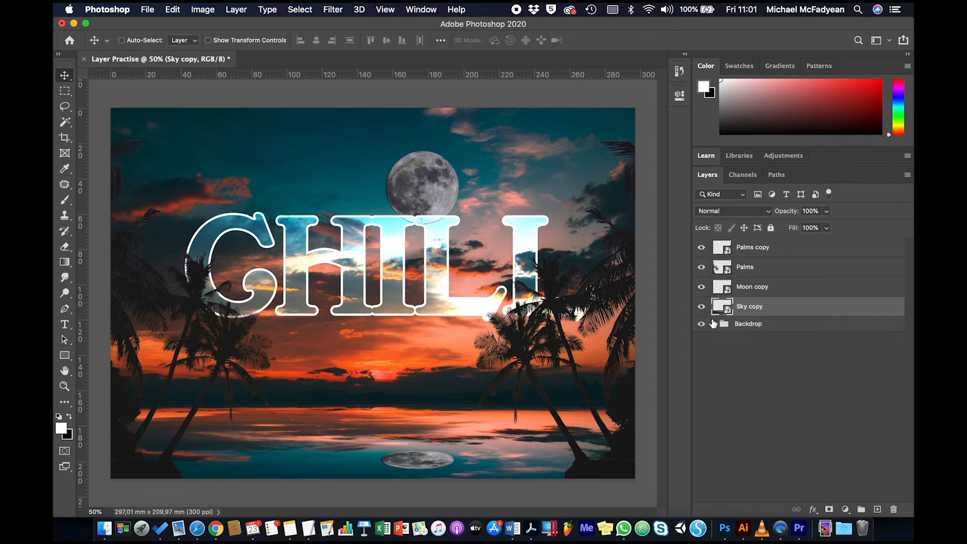
super+click(750, 292)
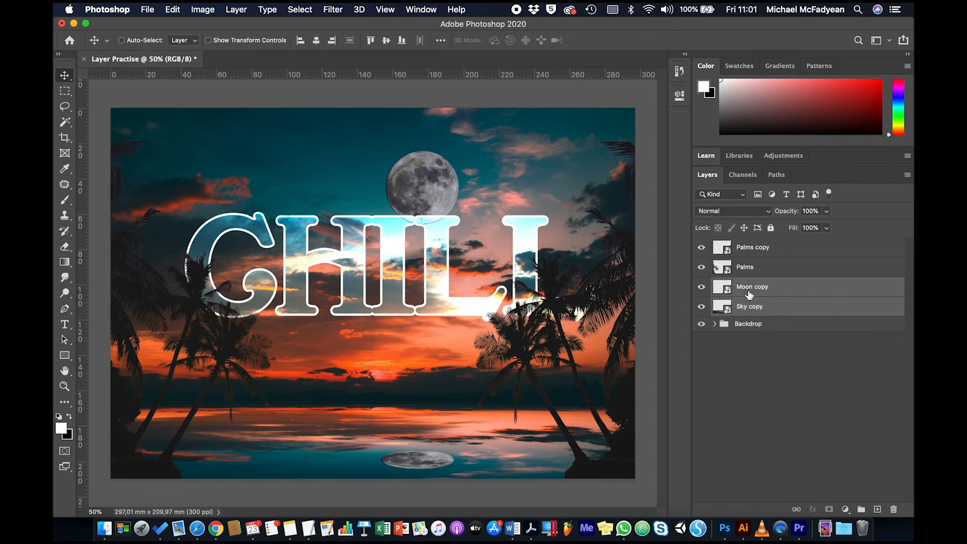
key(super+g)
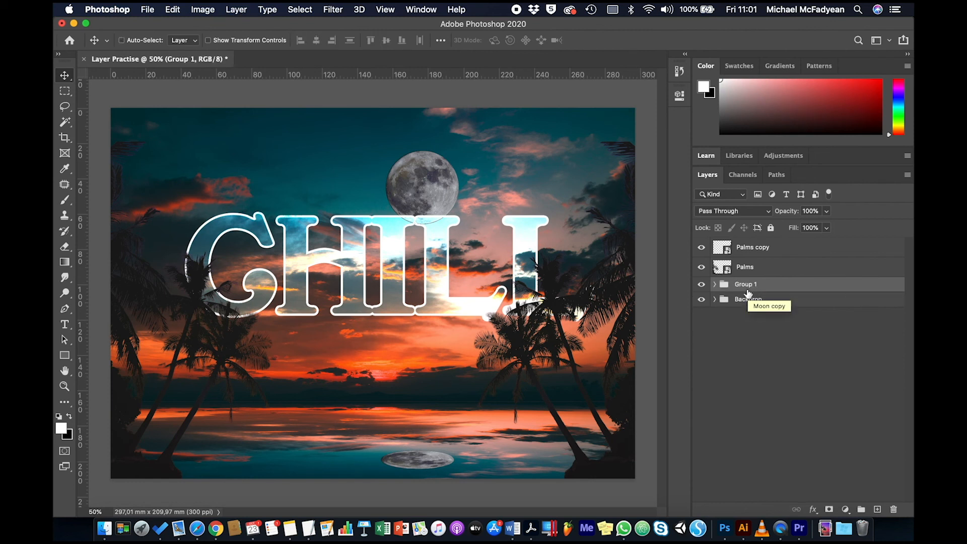
double_click(746, 285)
text(Reflections)
key(Return)
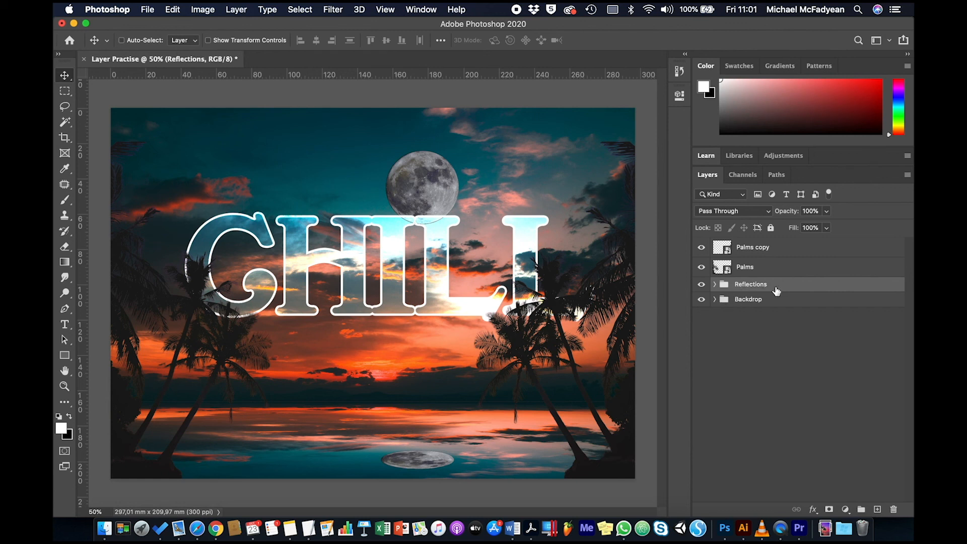
Rename the Palms layer as Palms L.
double_click(749, 269)
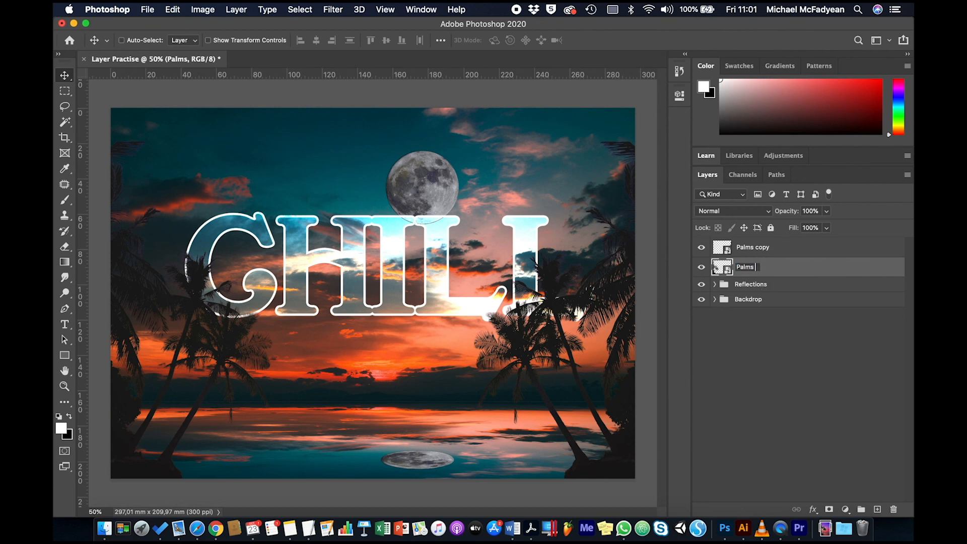
text(L)
key(Return)
Rename the Palms copy layer as Palms R.
click(757, 249)
double_click(757, 249)
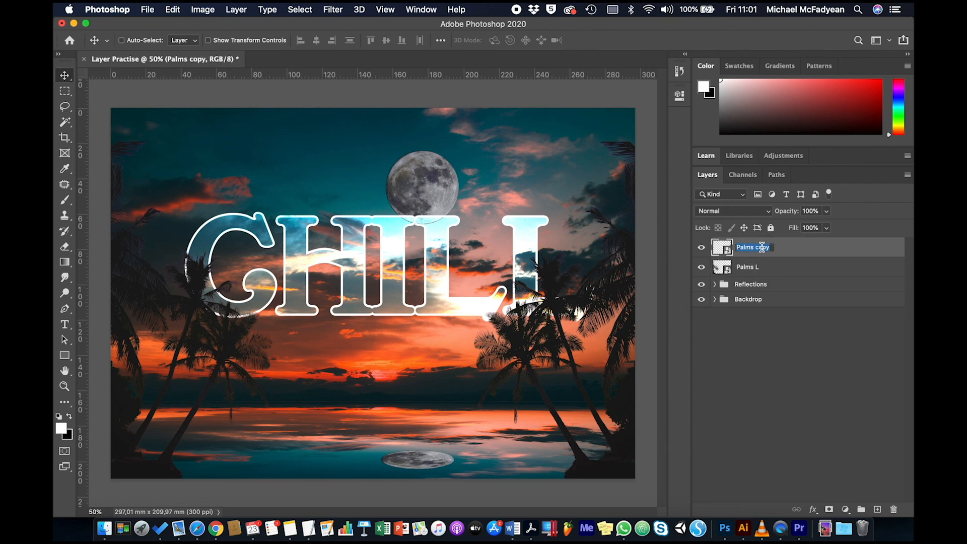
key(Right)
key(BackSpace)
key(BackSpace)
key(BackSpace)
key(BackSpace)
text(R)
key(Return)
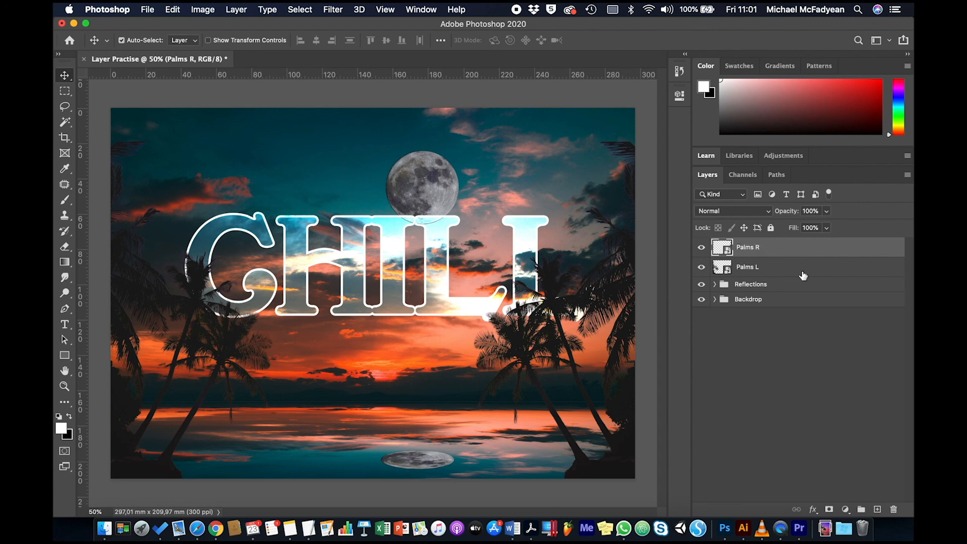
Group the Palms R and Palms L layers and name the group Palms.
shift+click(785, 272)
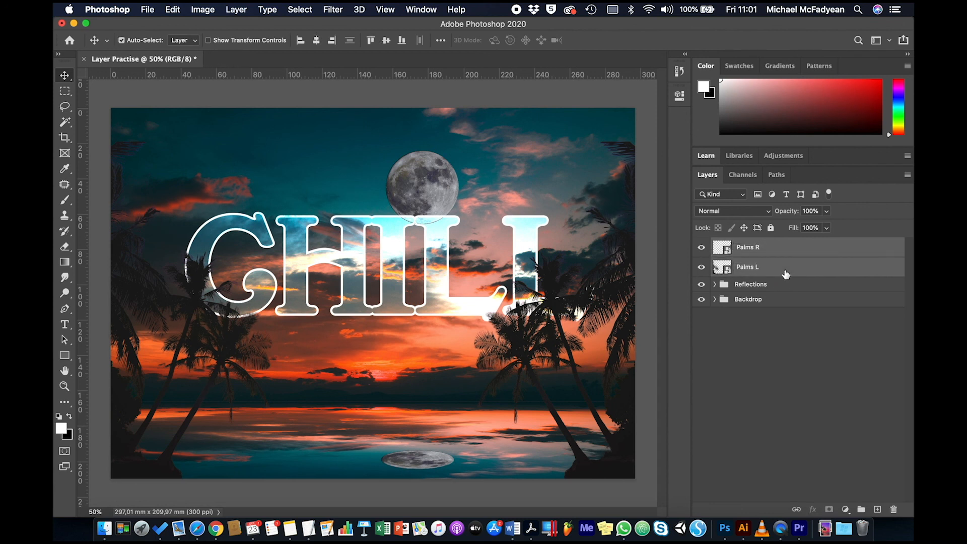
key(super+g)
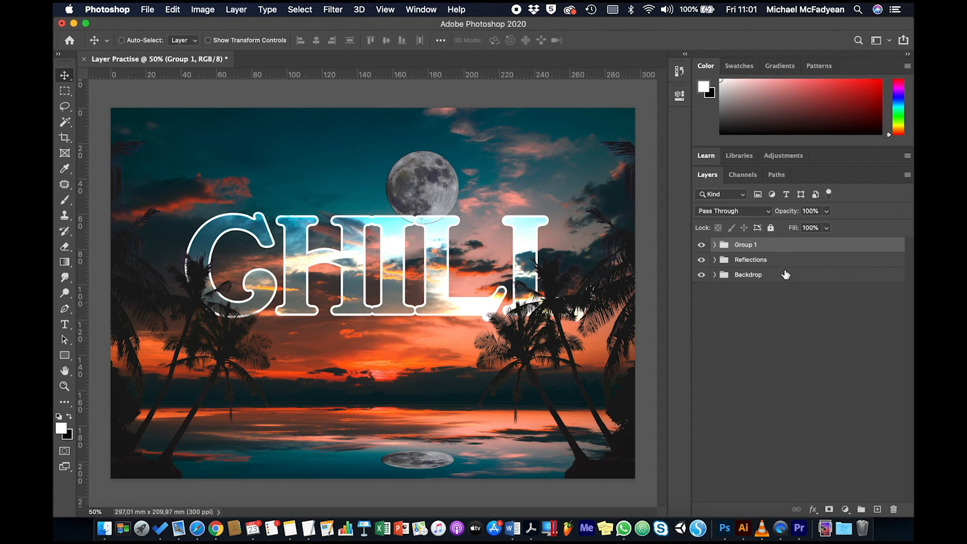
double_click(747, 245)
text(Palms)
key(Return)
Check what each group contains by hiding and reshowing Palms, Reflections and Backdrop one after another.
click(701, 245)
click(701, 245)
click(701, 260)
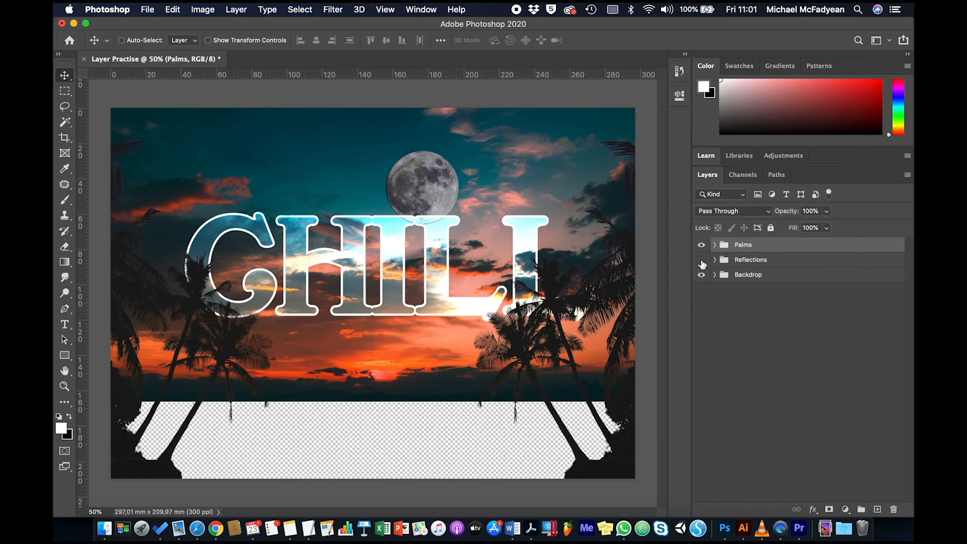
click(701, 261)
click(701, 275)
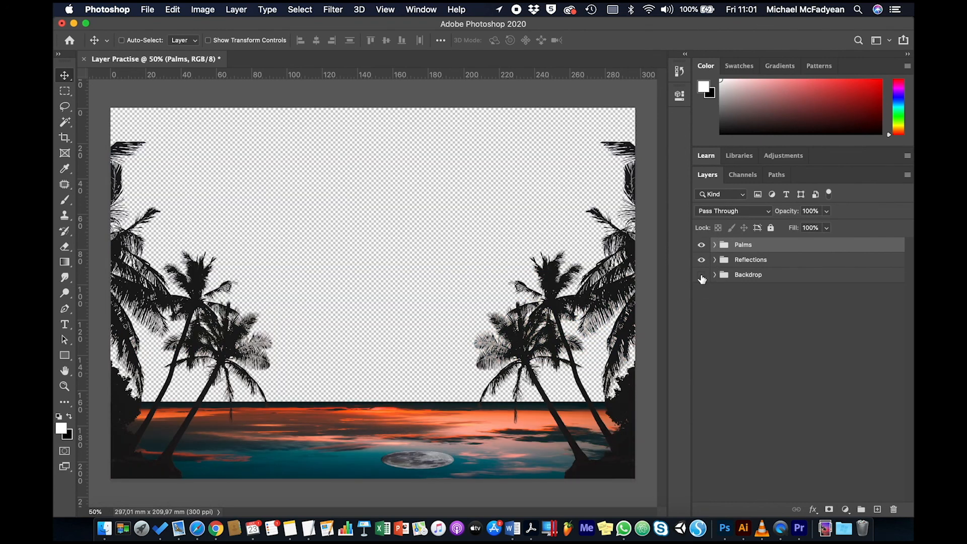
click(701, 275)
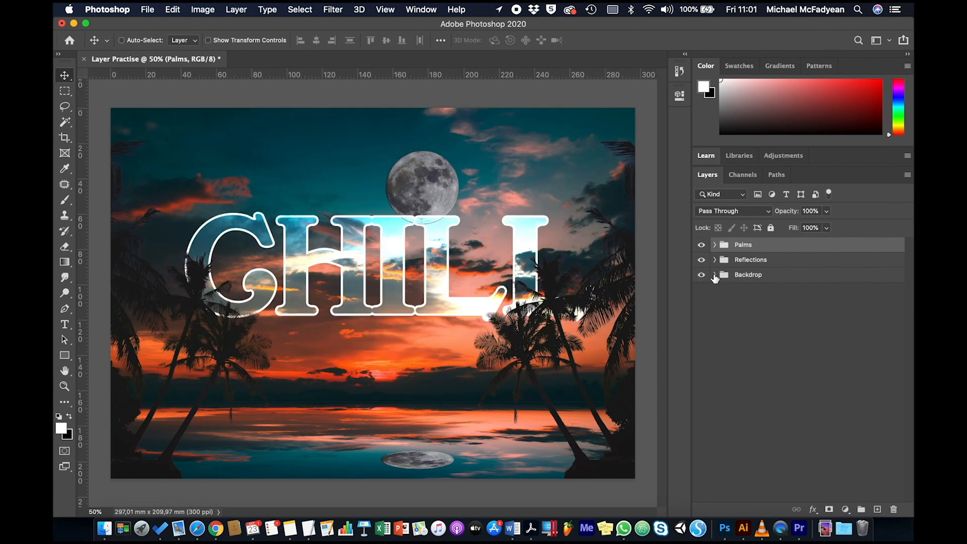
Expand the Backdrop group, hide and reshow its CHILL, Moon and Sky layers one at a time, and collapse the group again.
click(714, 275)
click(701, 292)
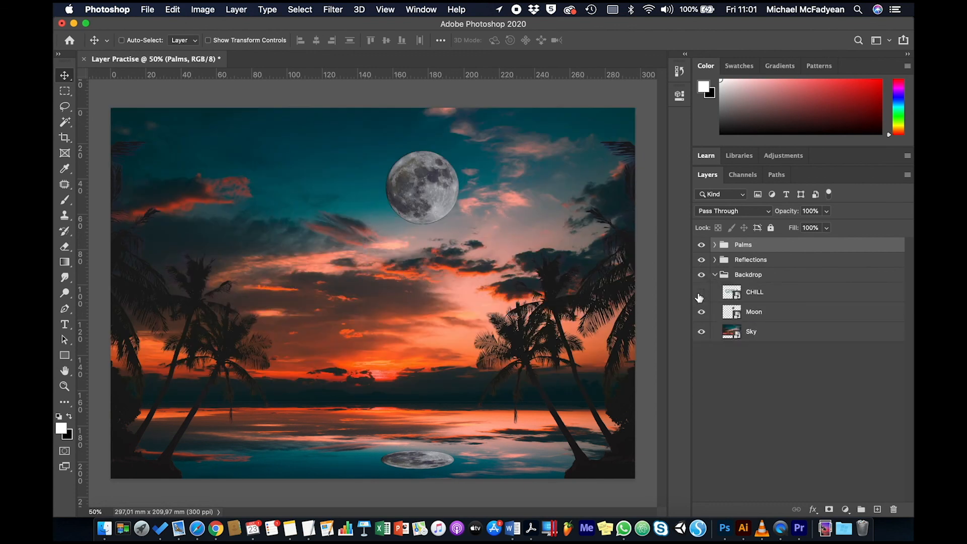
click(701, 292)
click(701, 313)
click(701, 313)
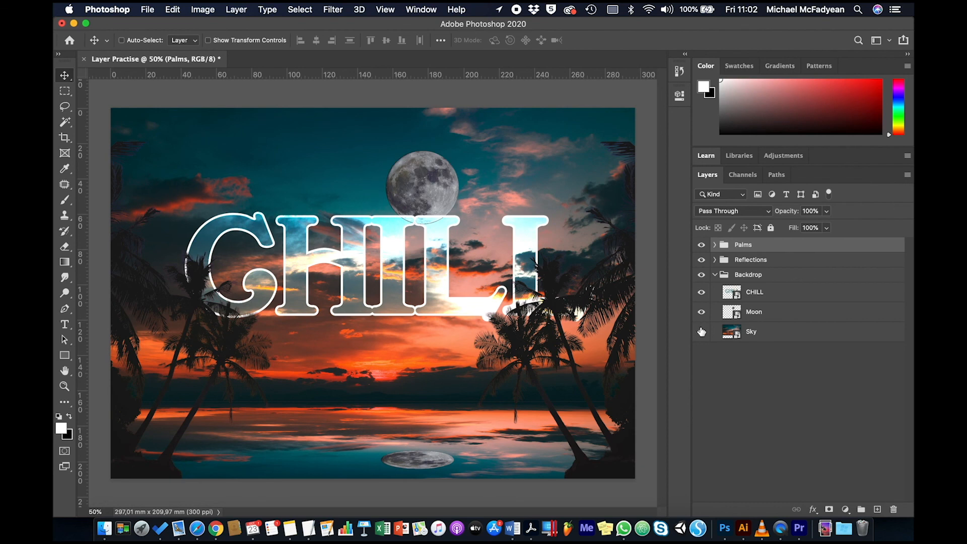
click(701, 331)
click(701, 331)
click(715, 274)
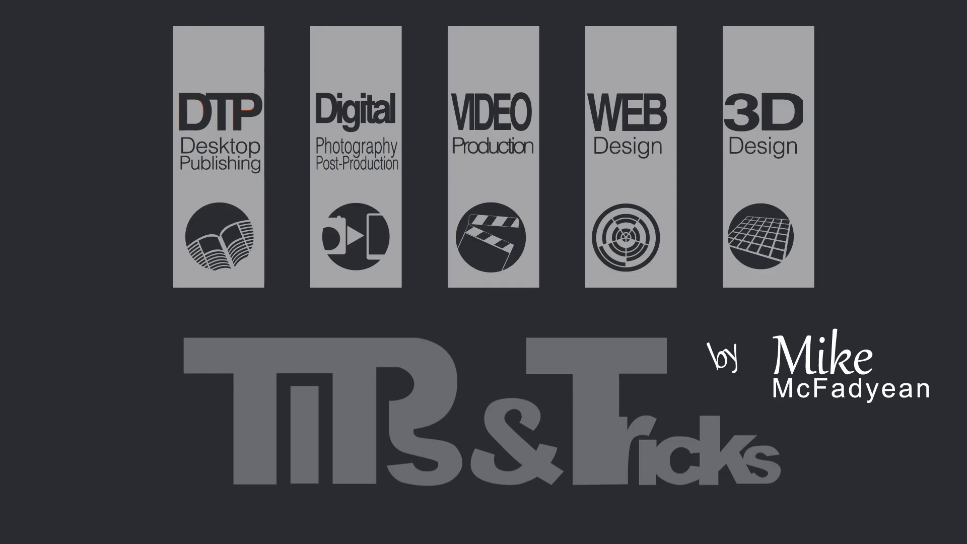